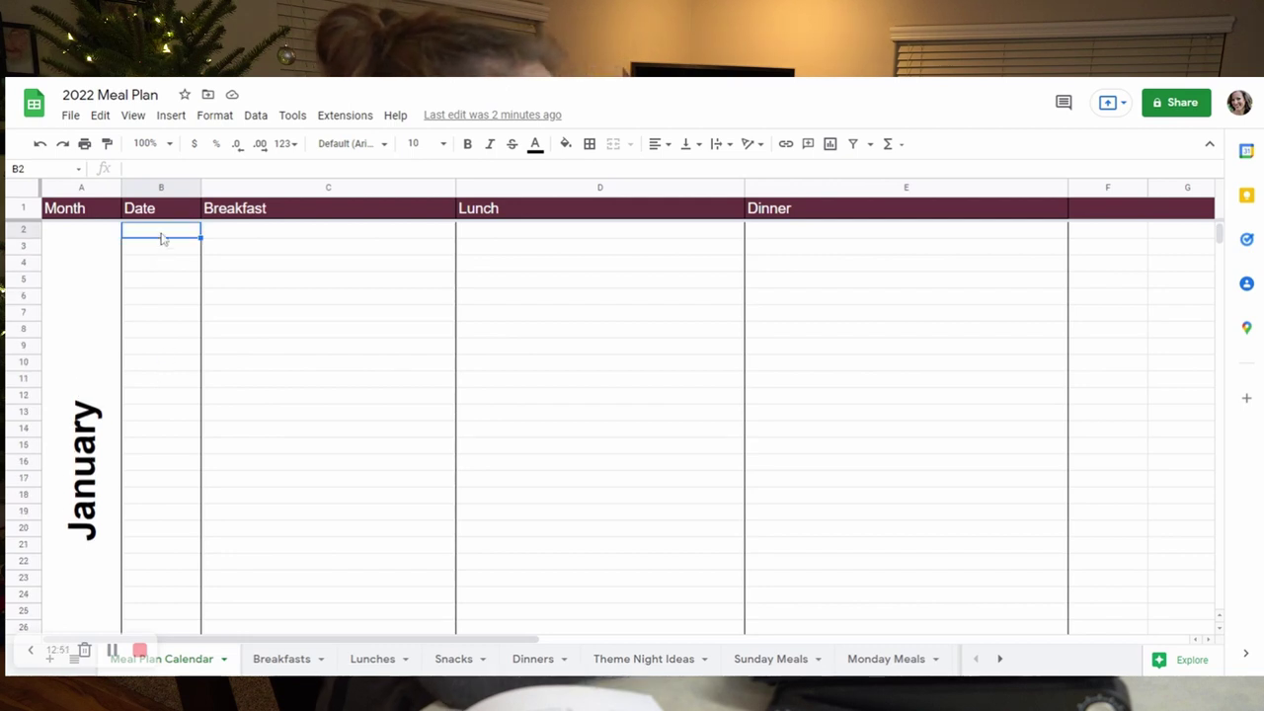
Enter January 1 2022 in cell B2 as the first date of the Date column
text(January 1)
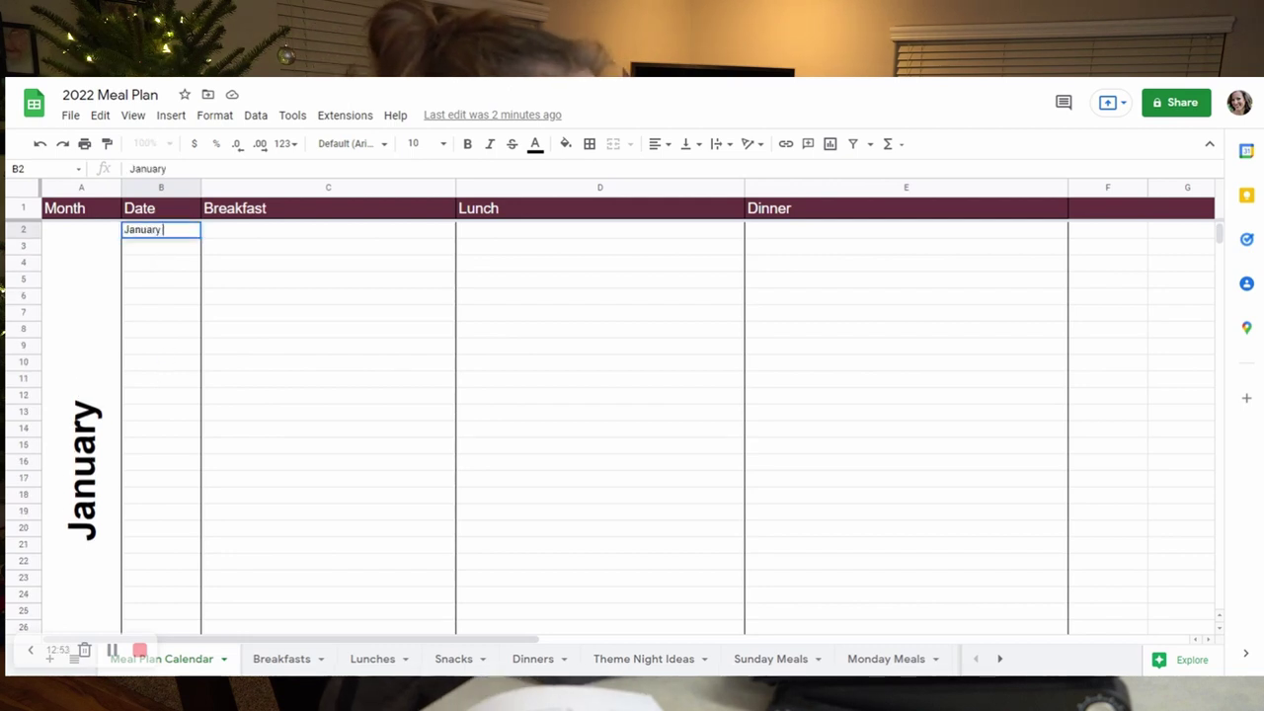
text( 20)
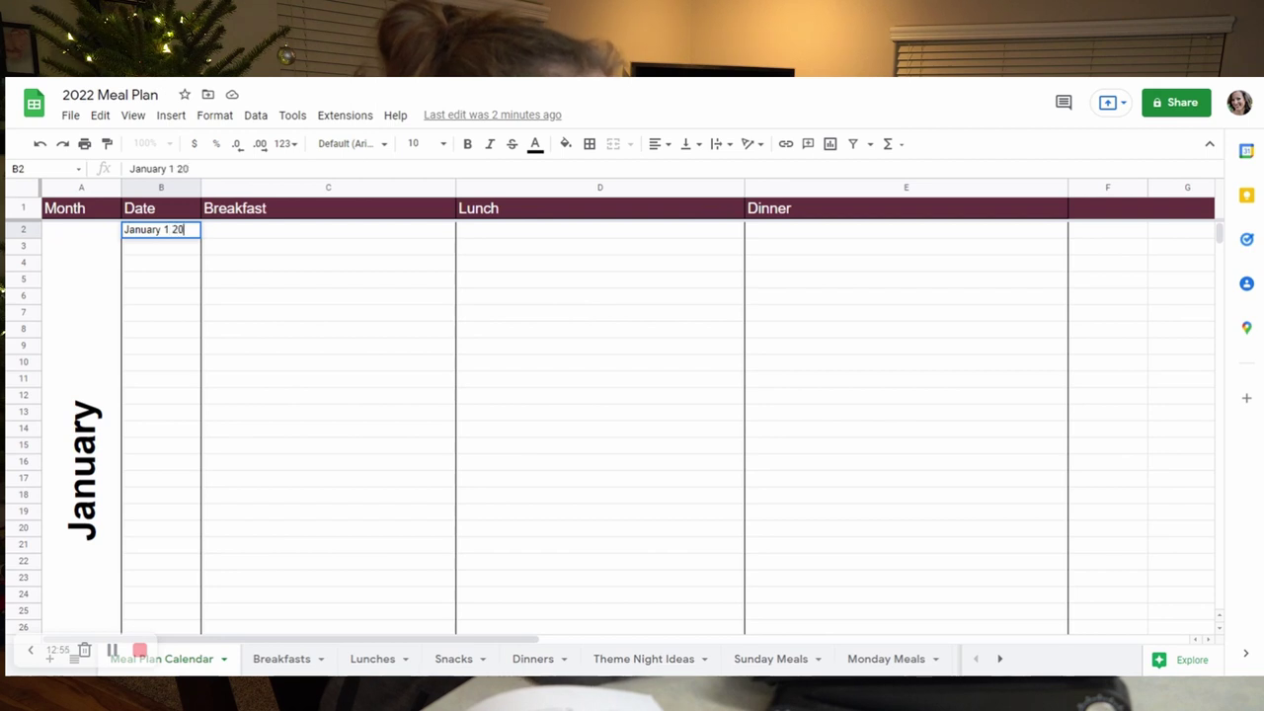
text(22)
key(Return)
Fill the daily dates down from January 1 through January 31 2022 and slightly widen the Date column
click(175, 234)
click(197, 246)
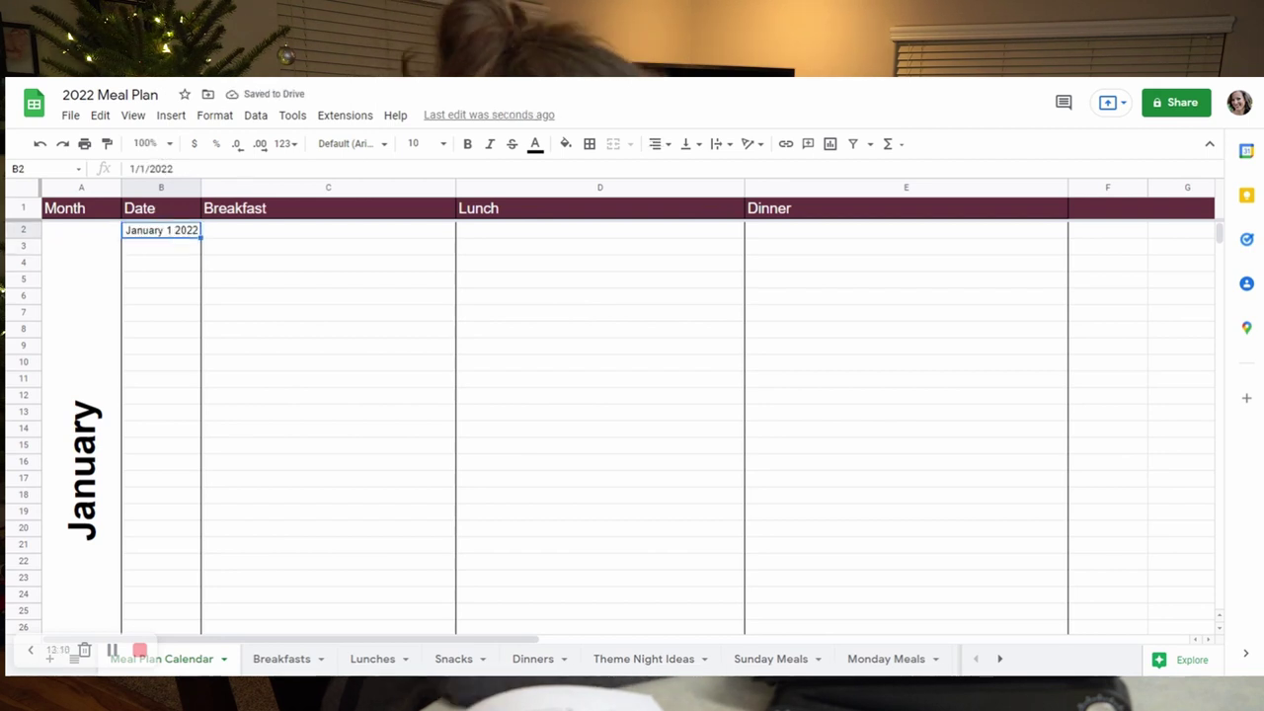
click(198, 233)
drag(198, 249, 198, 367)
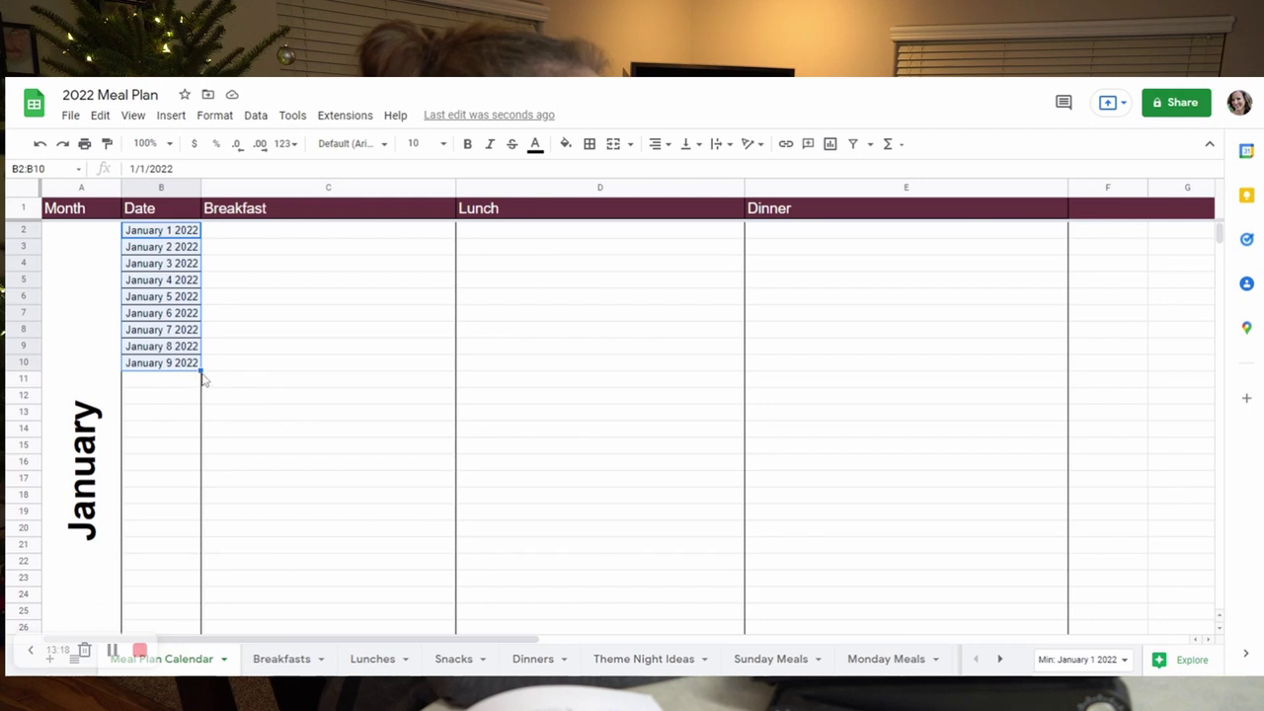
drag(200, 369, 182, 628)
scroll(225, 421, down, 4)
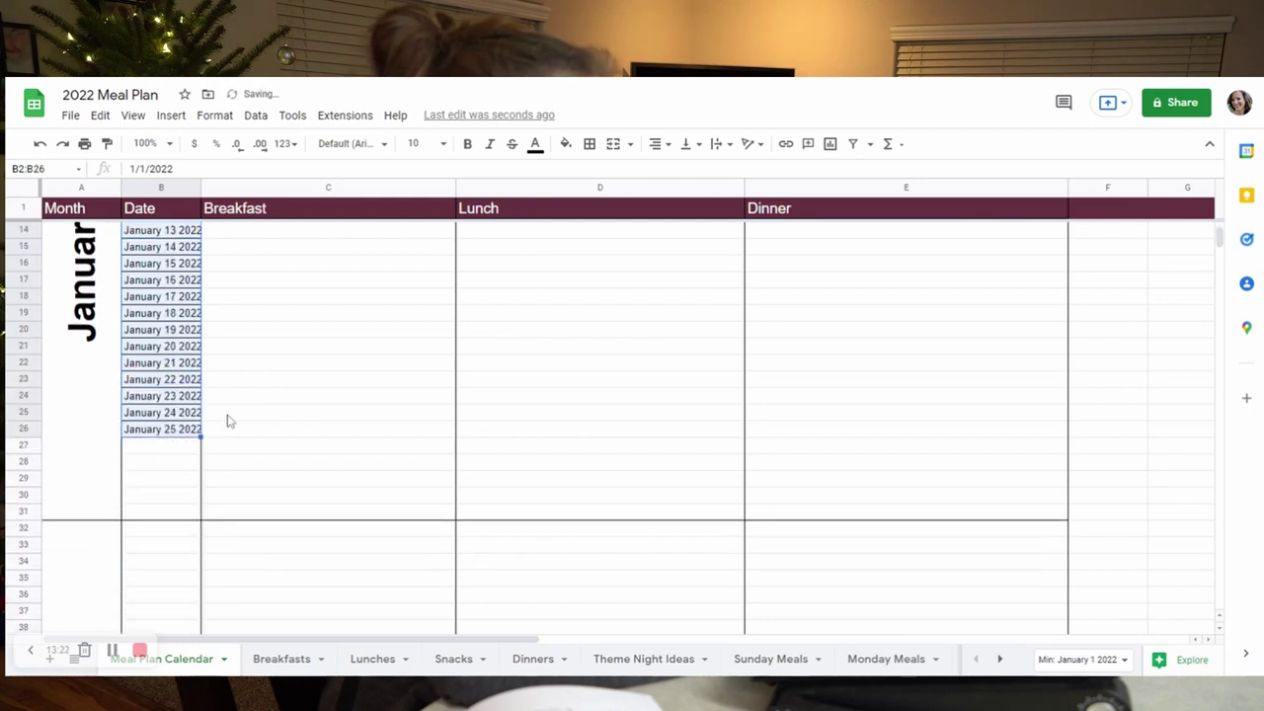
drag(200, 437, 198, 520)
drag(201, 181, 206, 181)
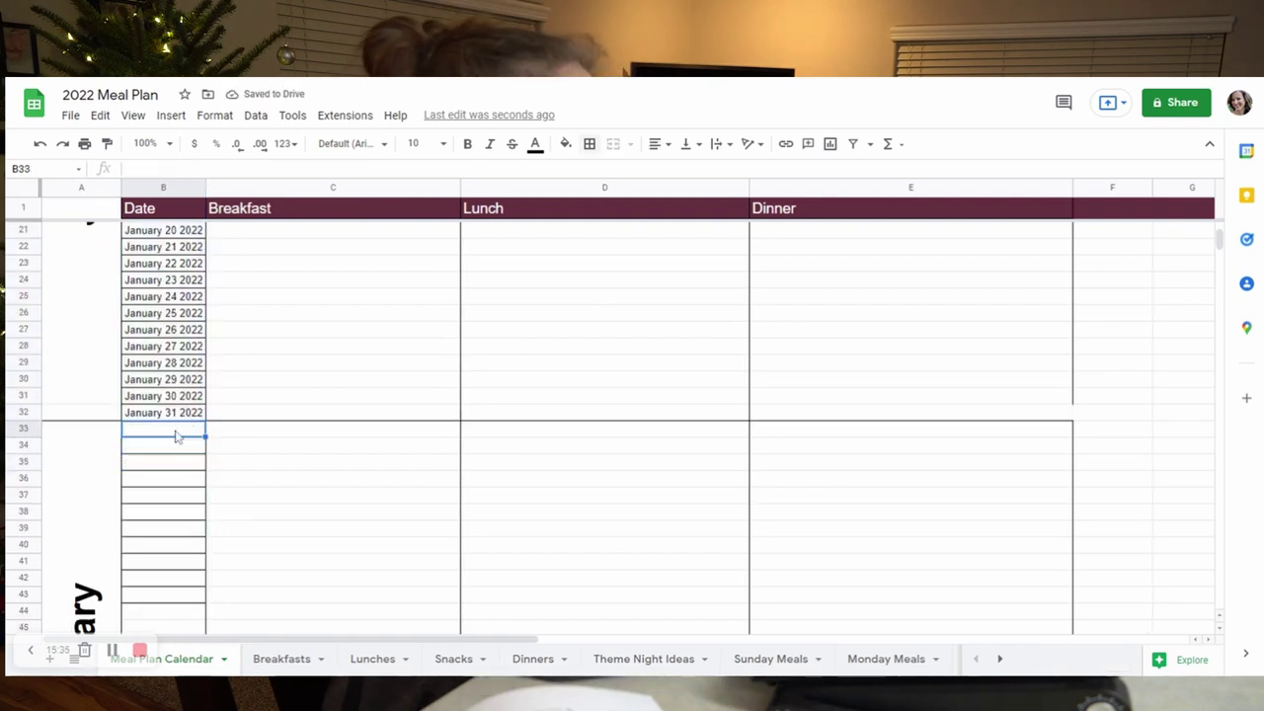
Enter February 1 2022 in cell B33 as the first date of February
text(Febru)
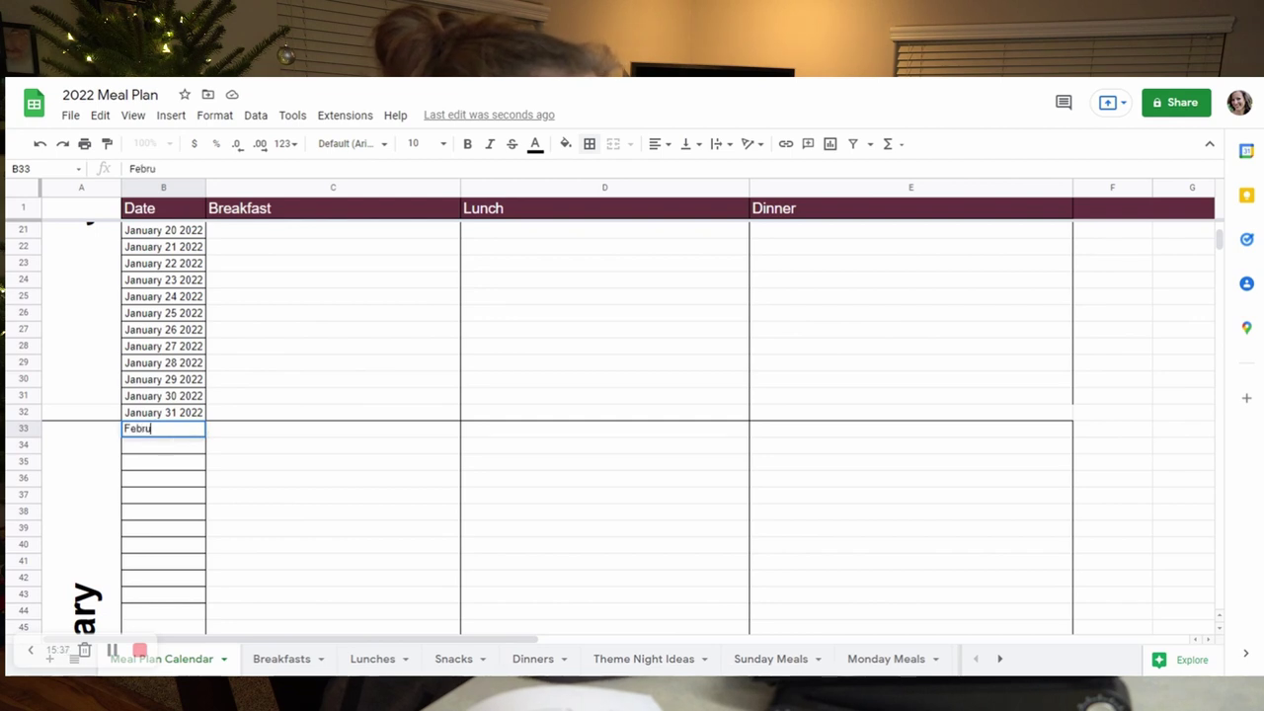
text(ary 1 2022)
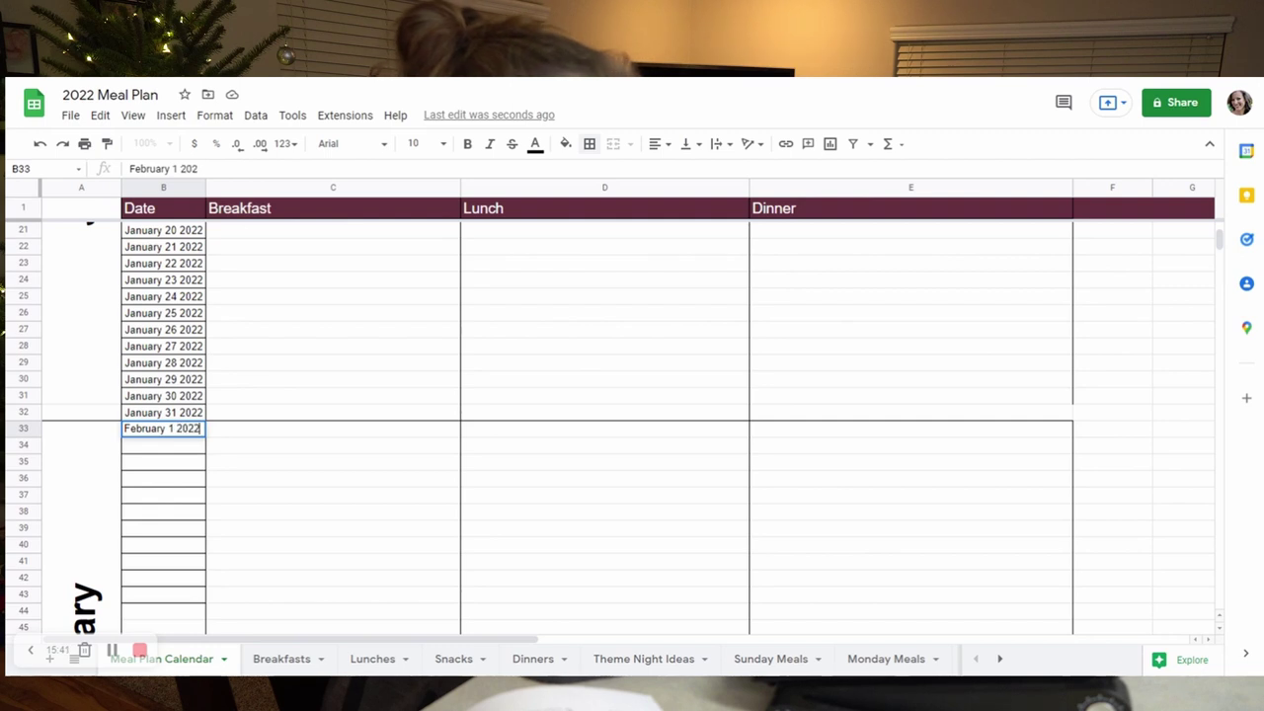
key(Return)
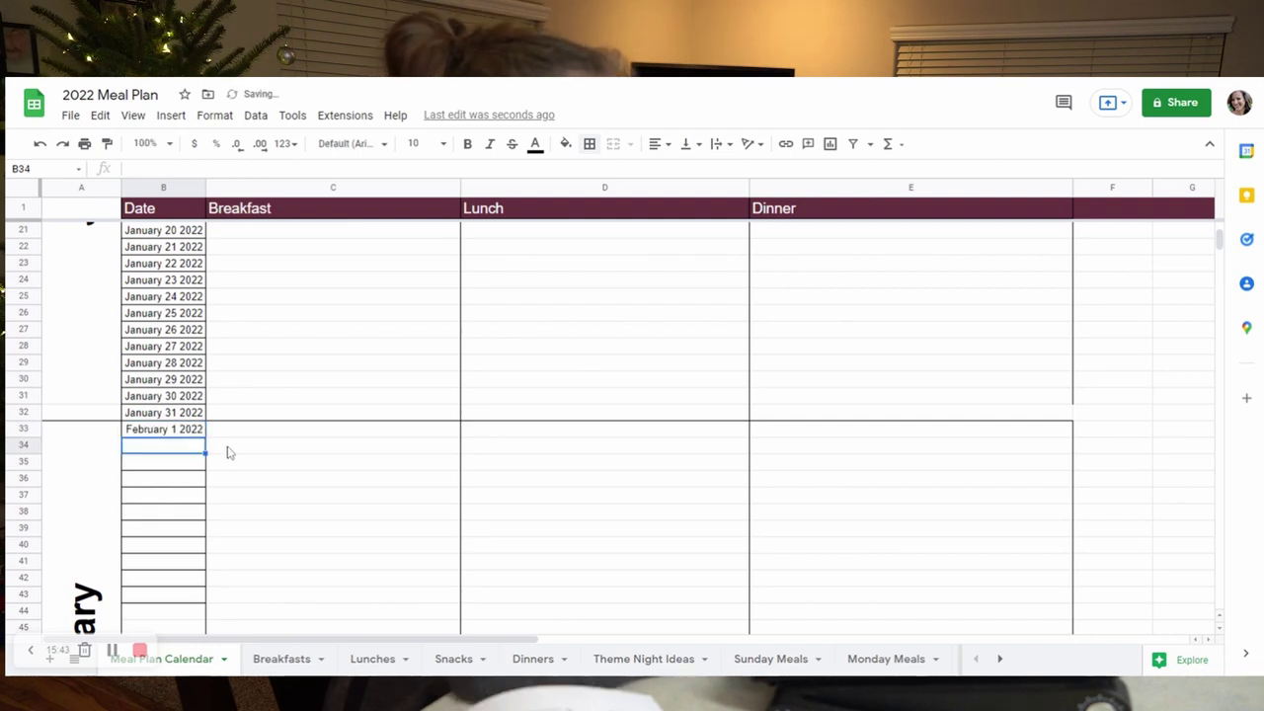
Fill February's daily dates down through February 28 2022 and clear the extra cell below
click(201, 432)
drag(205, 437, 204, 614)
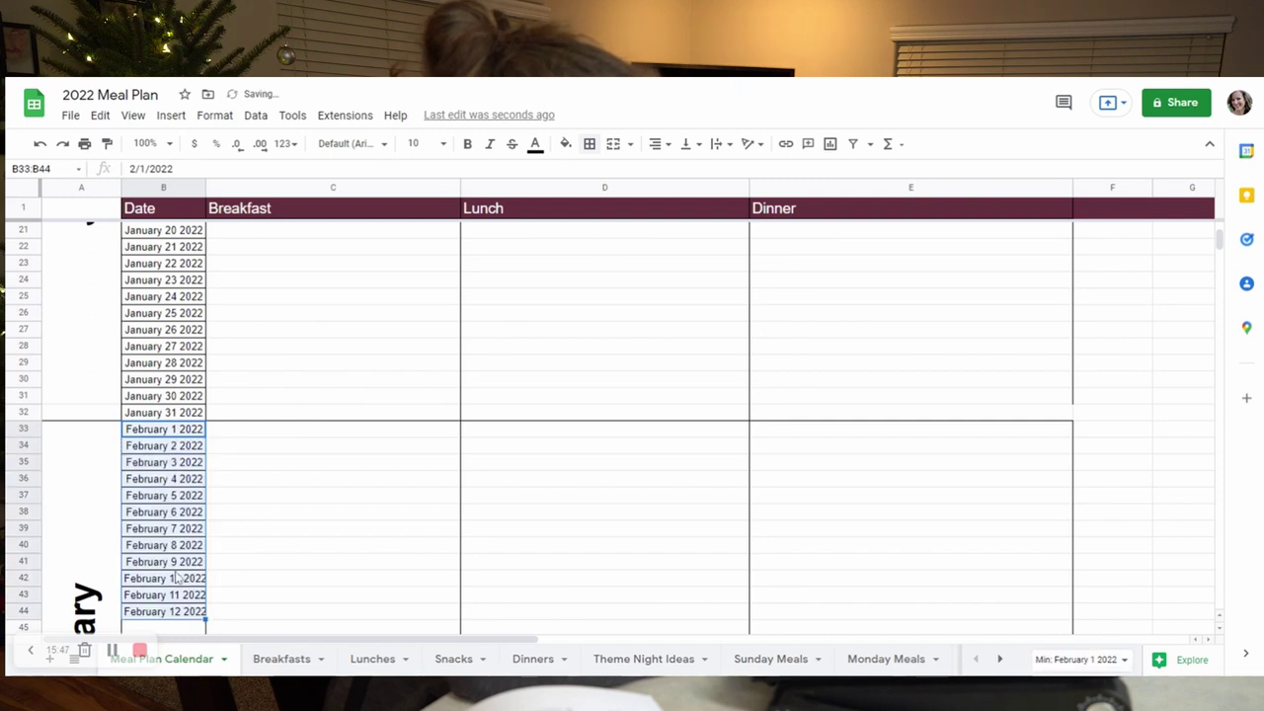
scroll(175, 578, down, 1)
scroll(176, 578, down, 6)
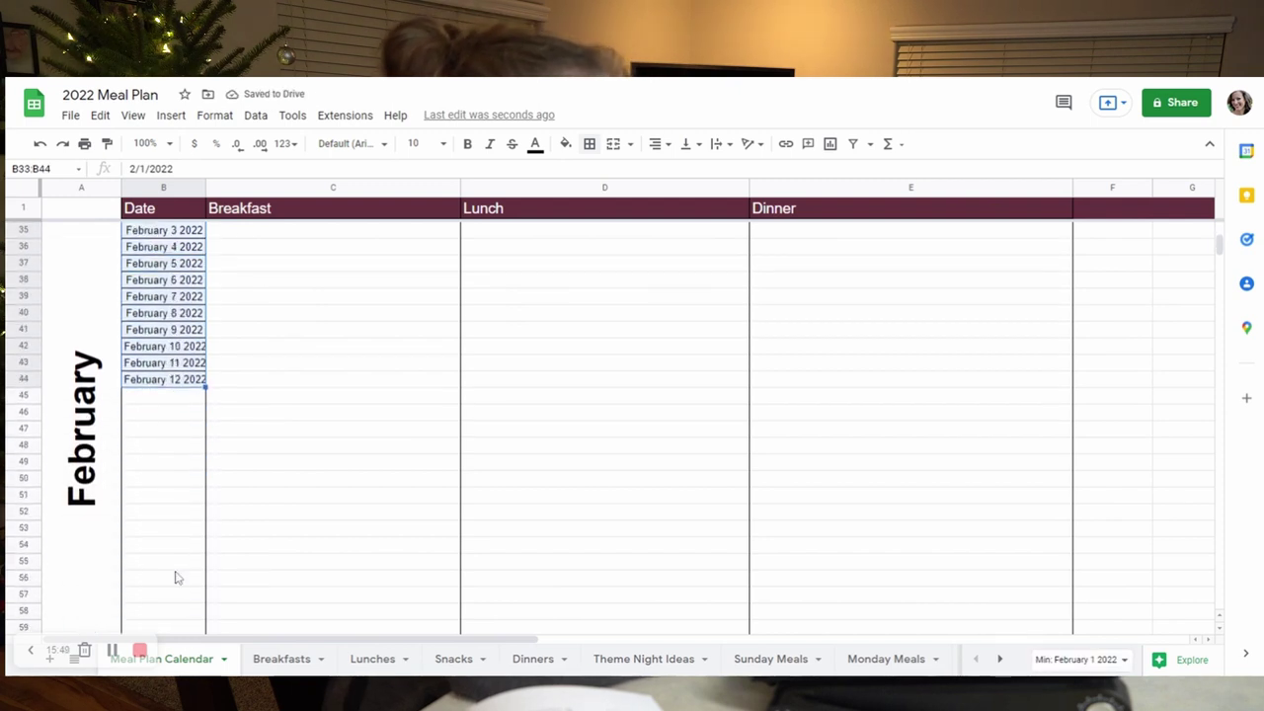
drag(205, 386, 203, 617)
scroll(183, 550, down, 2)
drag(205, 546, 204, 578)
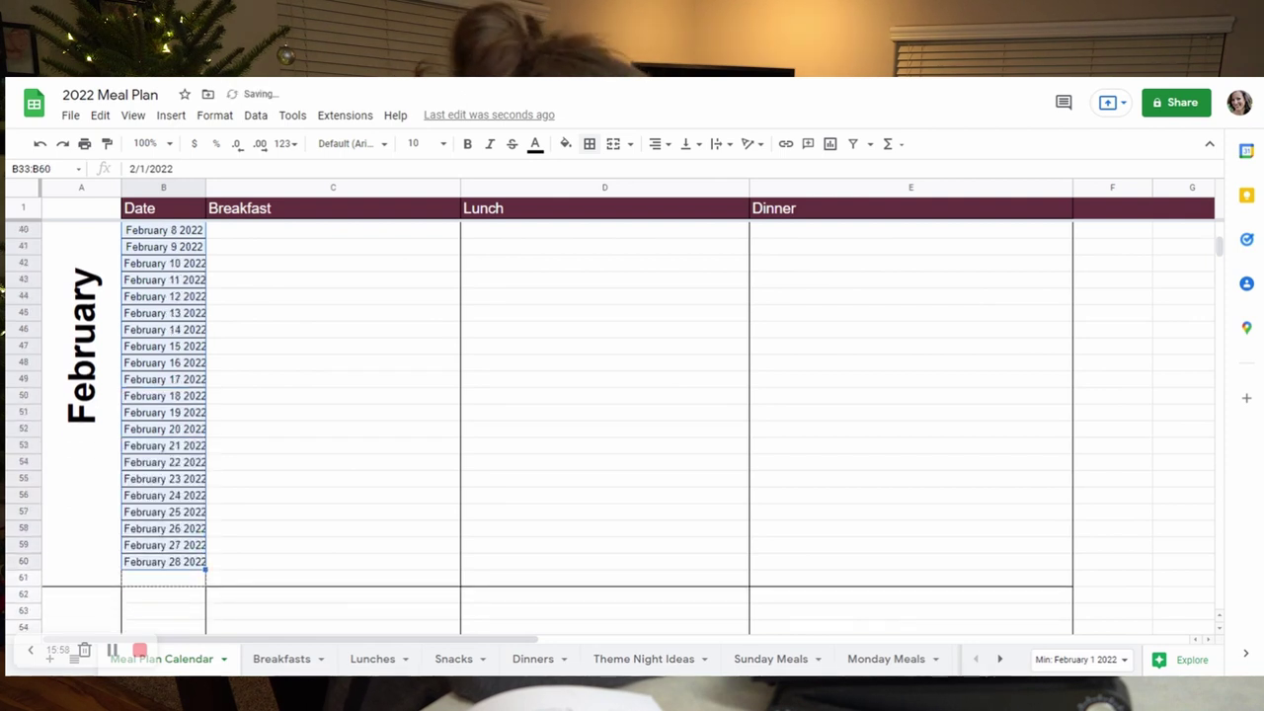
key(Delete)
Enter March 1 2022 as March's first date, fill the dates downward and clear the extra cell
scroll(174, 489, down, 2)
click(173, 485)
text(March 1 2022)
key(Return)
click(163, 477)
drag(205, 485, 203, 549)
click(163, 415)
key(Delete)
Enter April 1 2022 as the first date of April's block in the Date column
click(163, 429)
text(April 1 2022)
key(Return)
click(163, 429)
Enter May 1 2022 as the first date of May's block and clear the surplus cell in the Date column
click(187, 530)
text(May 1 2022)
key(Return)
click(177, 527)
click(208, 545)
click(173, 545)
key(Delete)
scroll(197, 553, down, 1)
Enter June 1 2022 as June's first date and fill the daily dates down the block
click(174, 530)
text(June 1 2022)
key(Return)
click(187, 533)
drag(205, 536, 206, 409)
Enter July 1 2022 as the first date of July's block in the Date column
click(162, 444)
text(July 1 2022)
key(Return)
click(187, 446)
Enter August 1 2022 as the first date of August's block in the Date column
click(163, 544)
text(August 1 2022)
key(Return)
click(163, 544)
Enter September 1 2022 in cell B252 and fill the daily dates down September's block
click(163, 527)
text(September 19 2022)
key(Return)
click(163, 528)
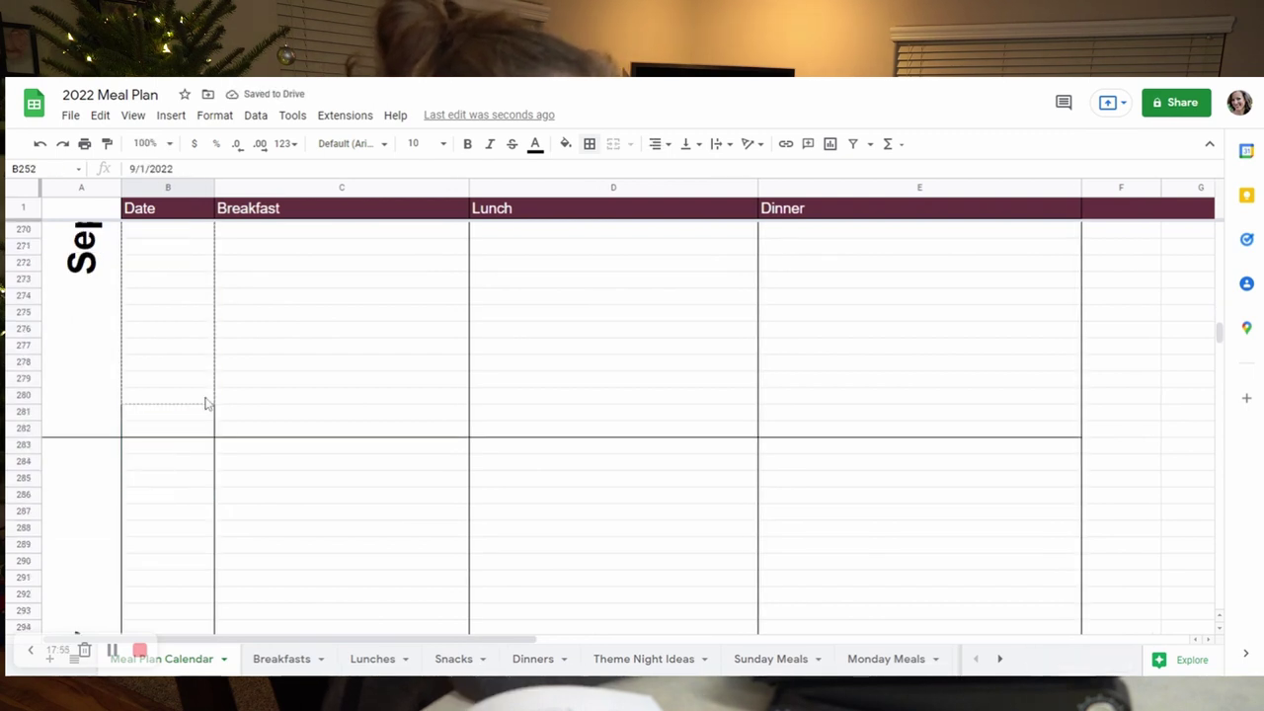
Enter October 1 2022 as October's first date and fill the daily dates down the block
click(197, 445)
text(October 1 2022)
key(Return)
click(163, 445)
drag(214, 453, 213, 515)
Enter November 1 2022 as November's first date and start the first date of December's block
click(162, 512)
text(November 1 2022)
key(Return)
click(163, 511)
click(163, 544)
text(December)
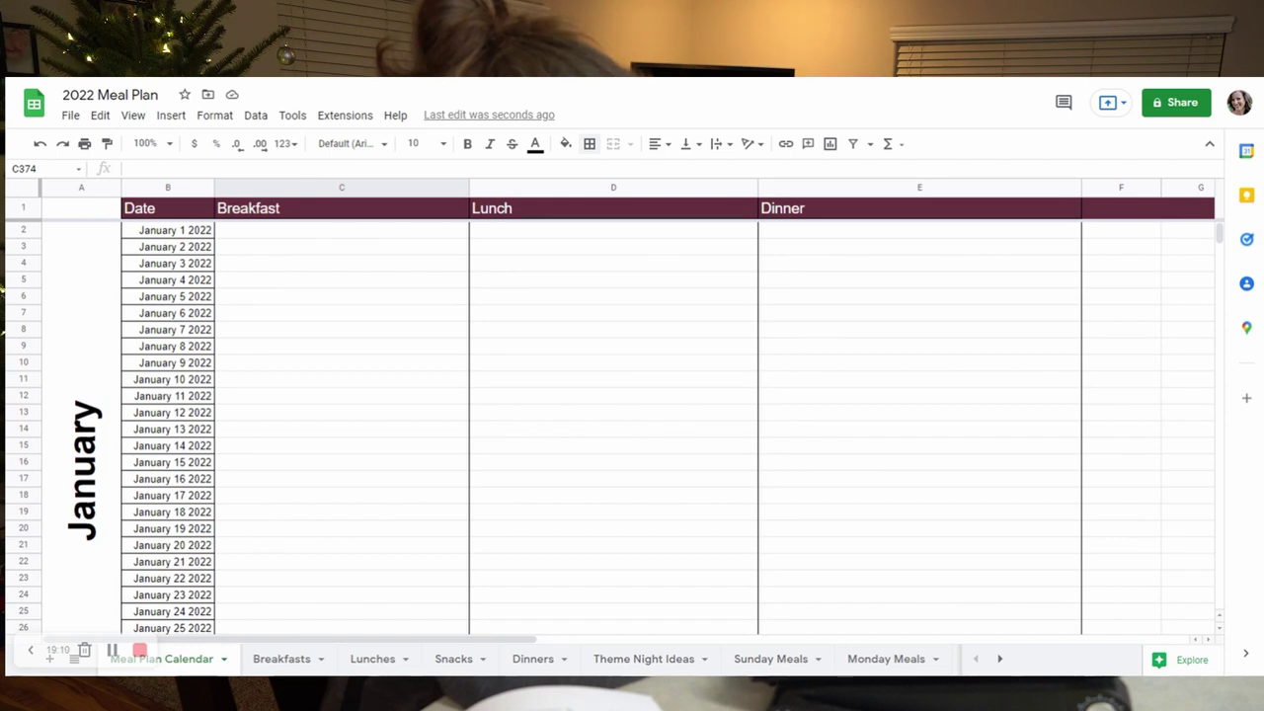
Look up Saturday's meal in the Breakfasts sheet and enter Toast with PB and Applesauce as the January 1 breakfast
click(305, 232)
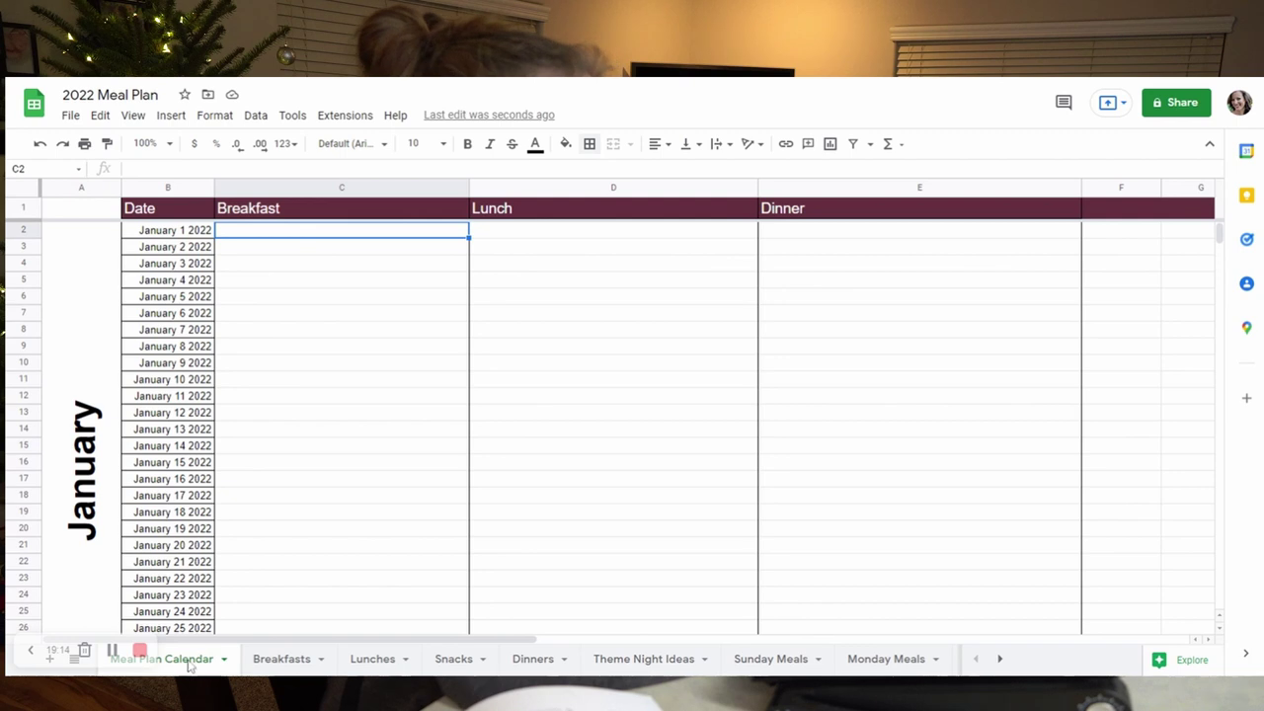
click(278, 662)
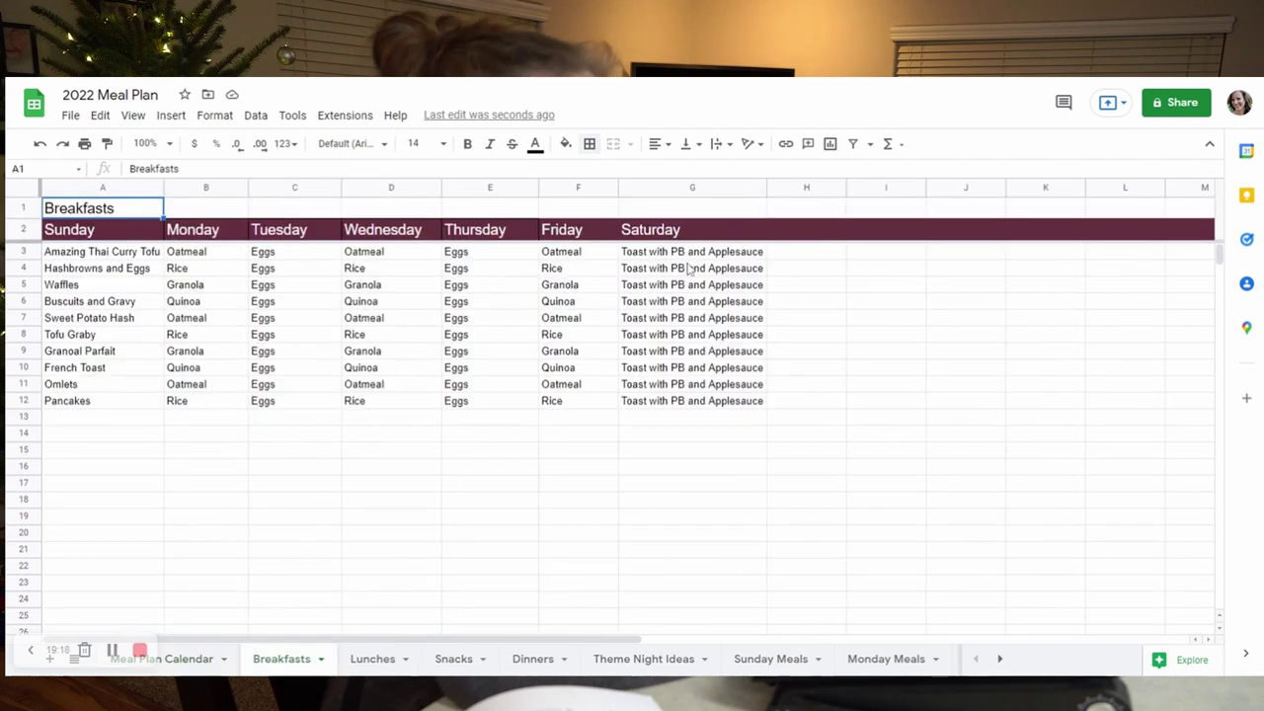
click(197, 667)
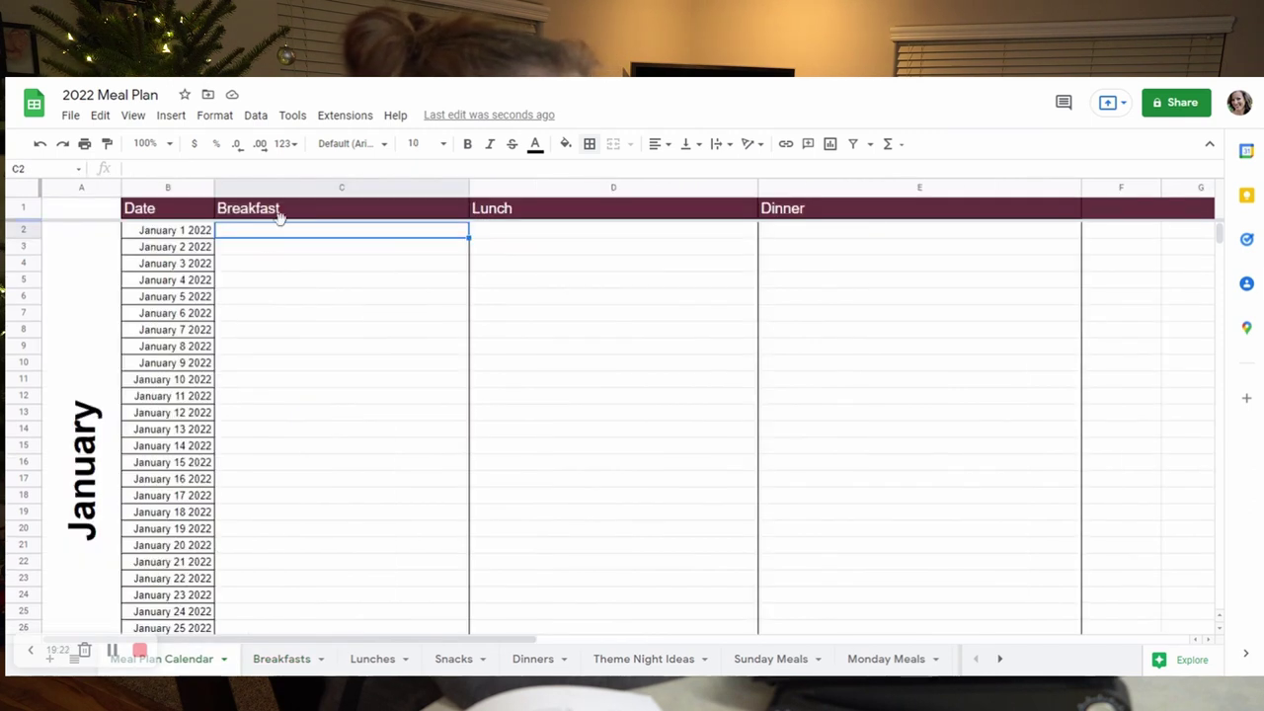
text(Toa)
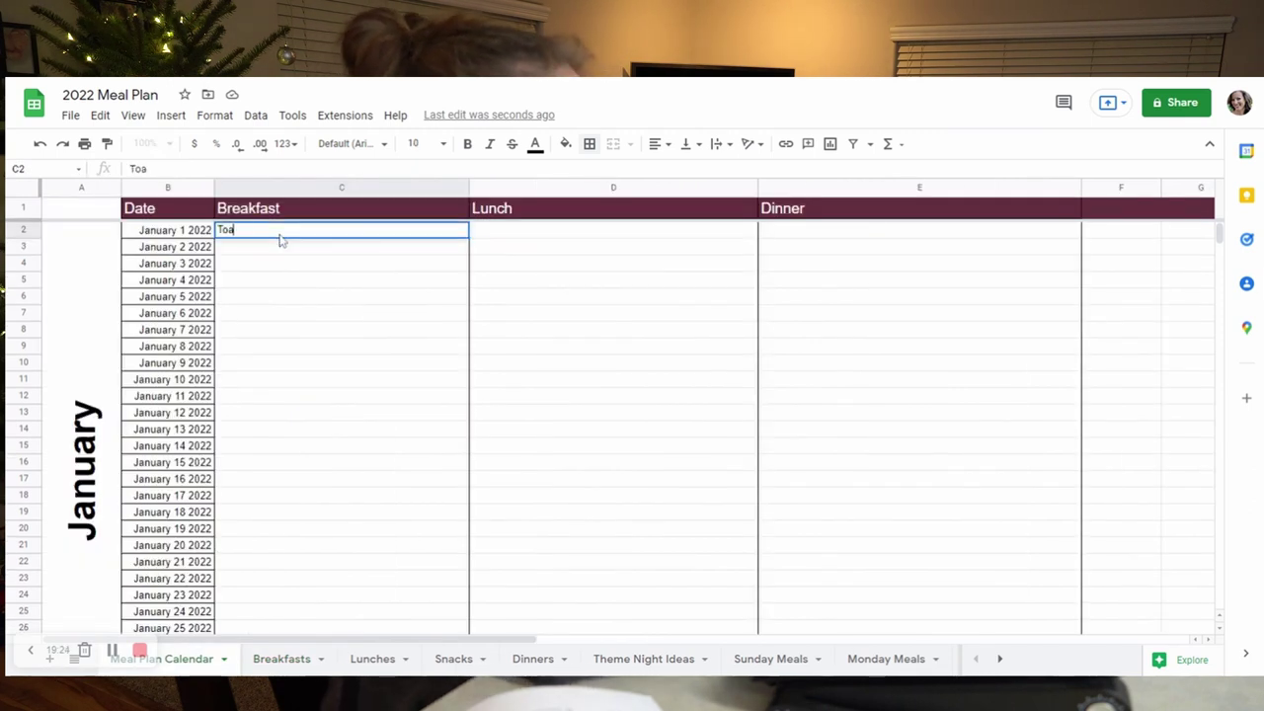
text(st with P)
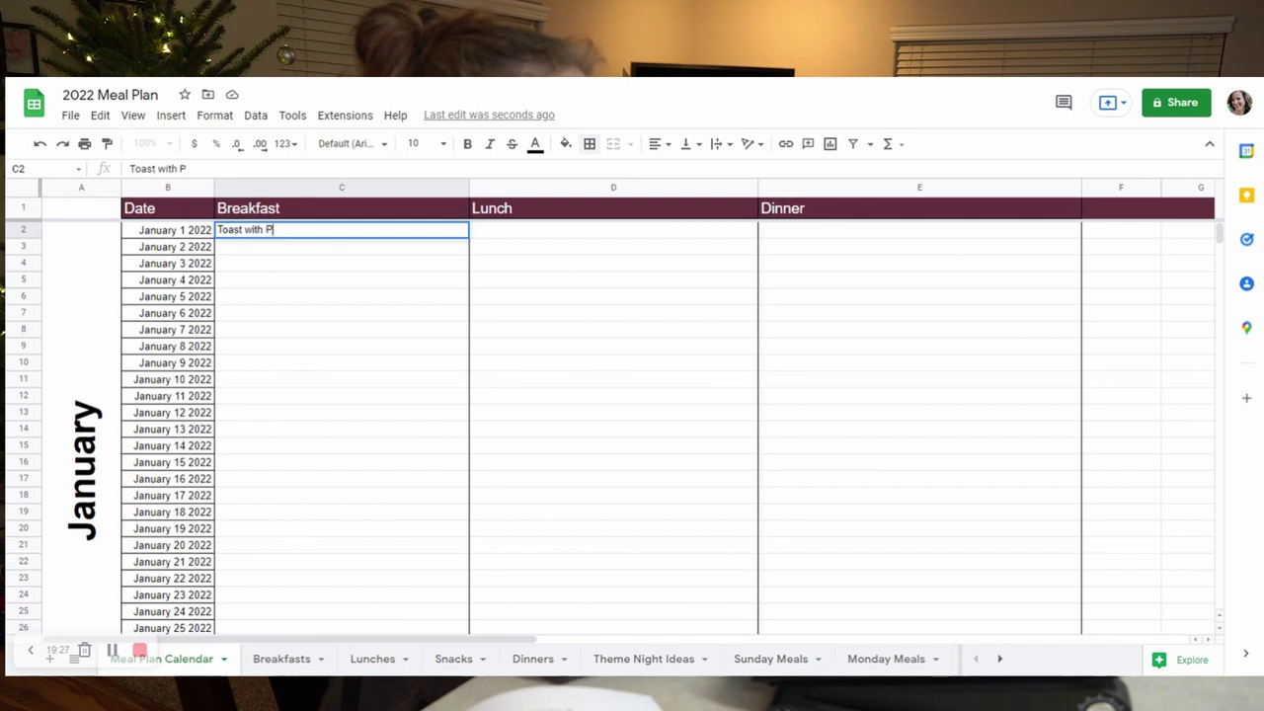
text(B and Applesauce)
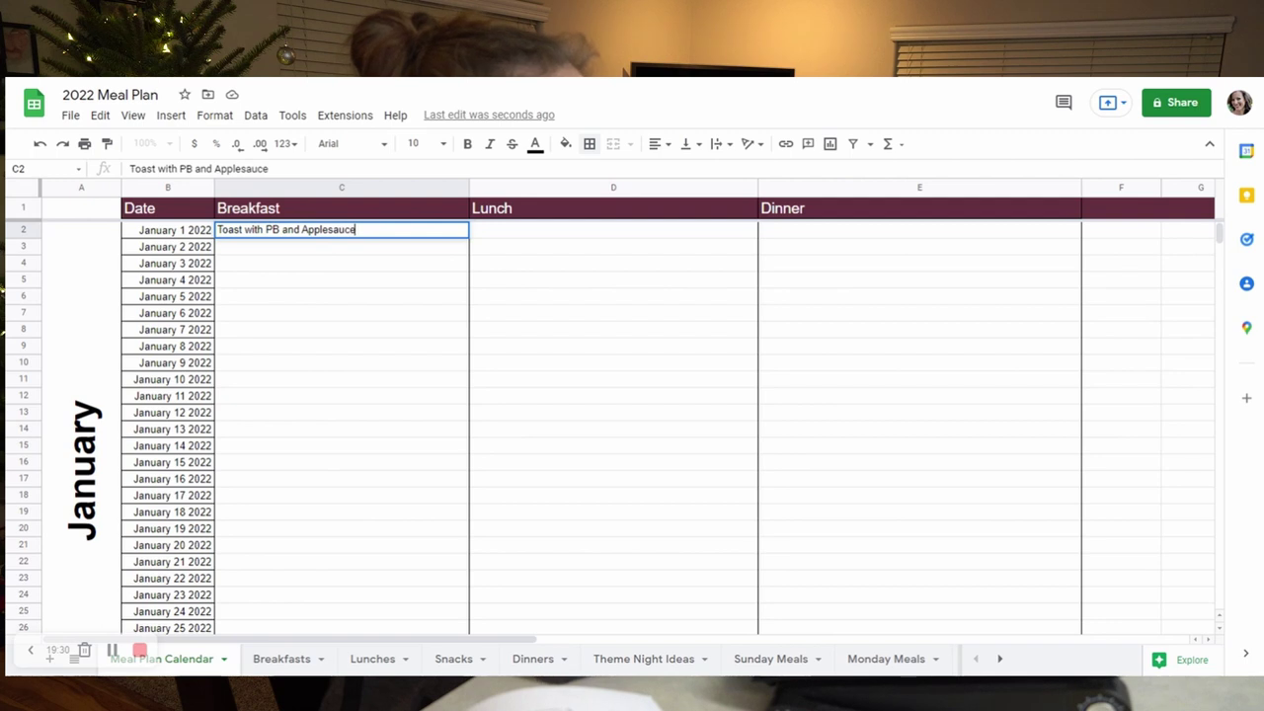
key(Tab)
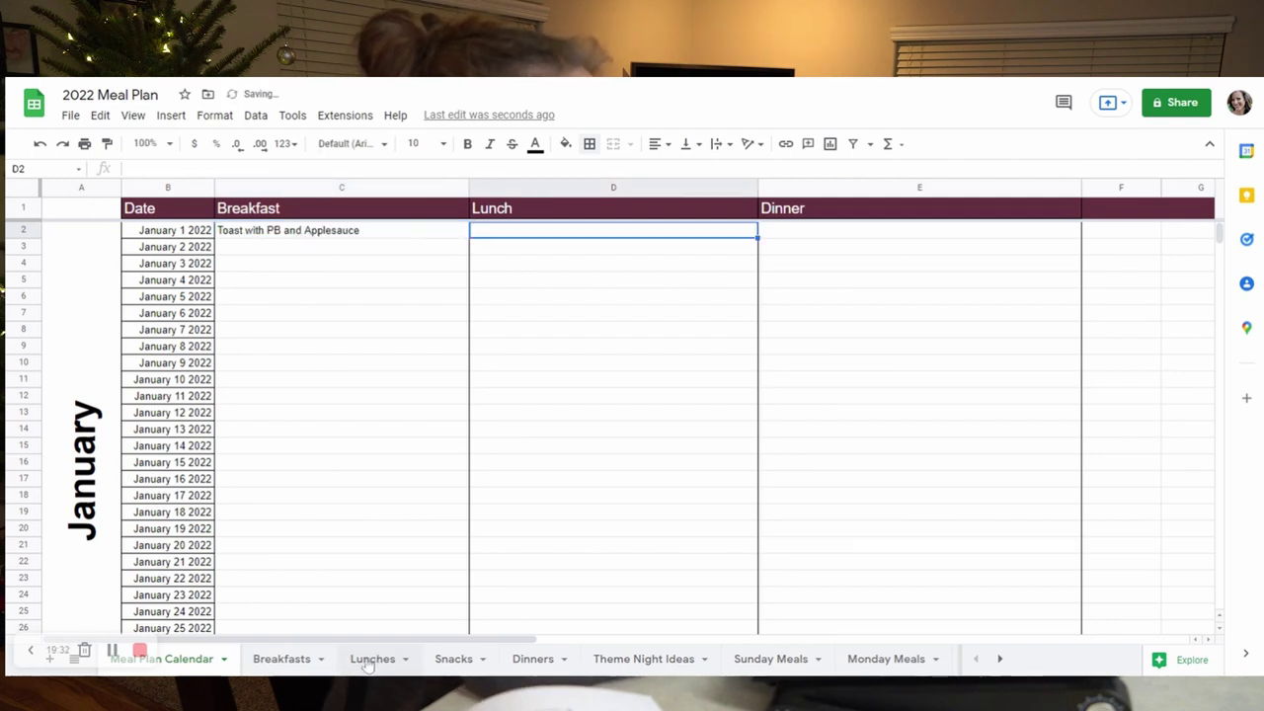
Enter Haystacks as the January 1 lunch in the meal calendar
text(H)
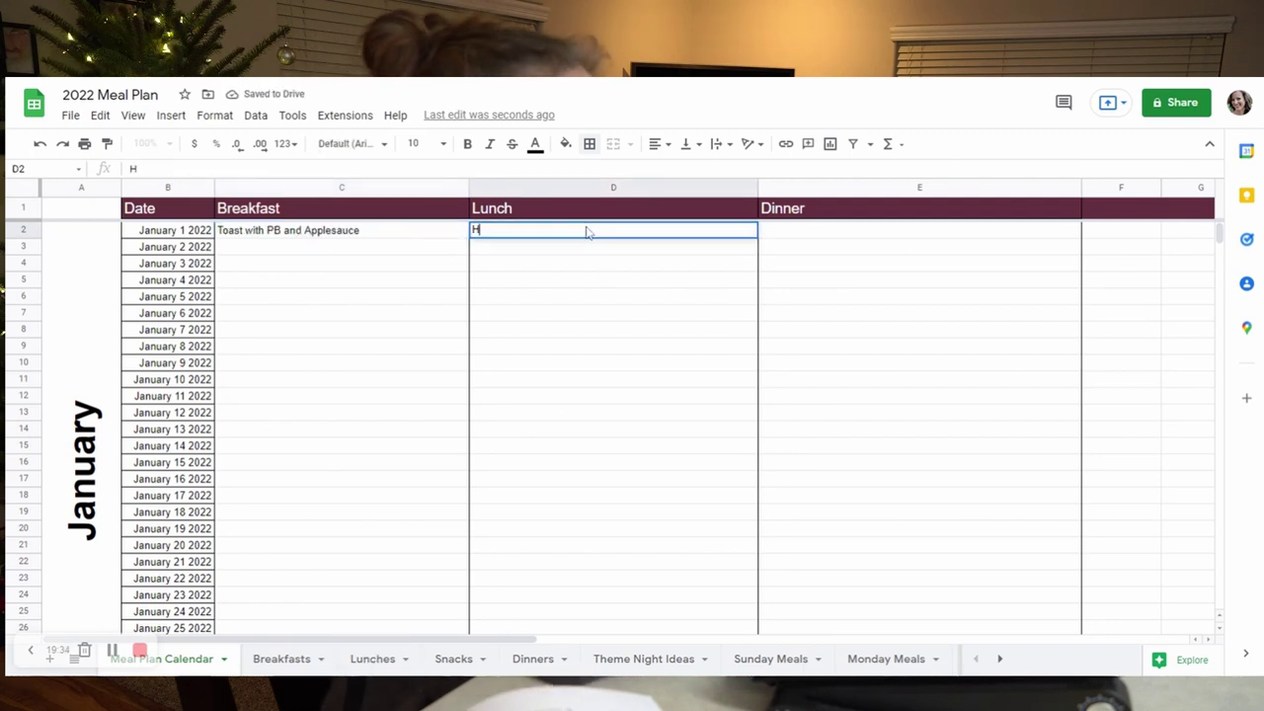
text(aystacks)
key(Tab)
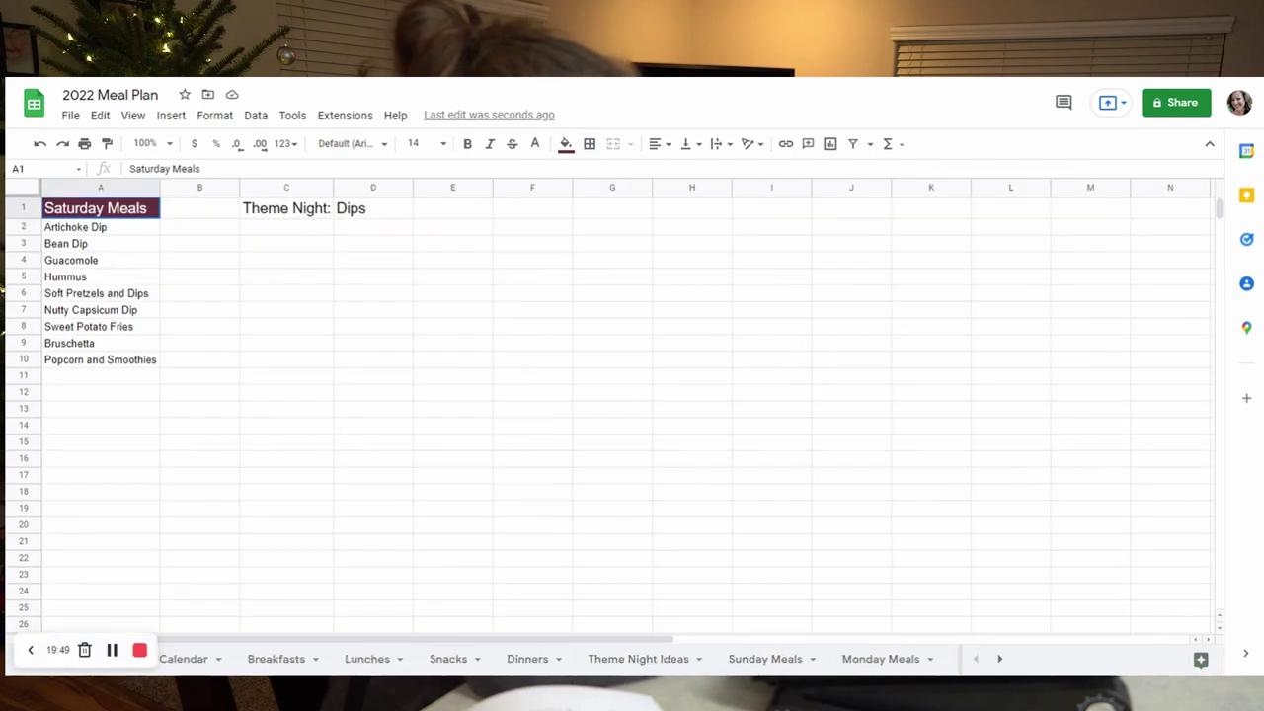
Return to the Meal Plan Calendar sheet and enter Spinach Artichoke Dip as the January 1 dinner
click(184, 659)
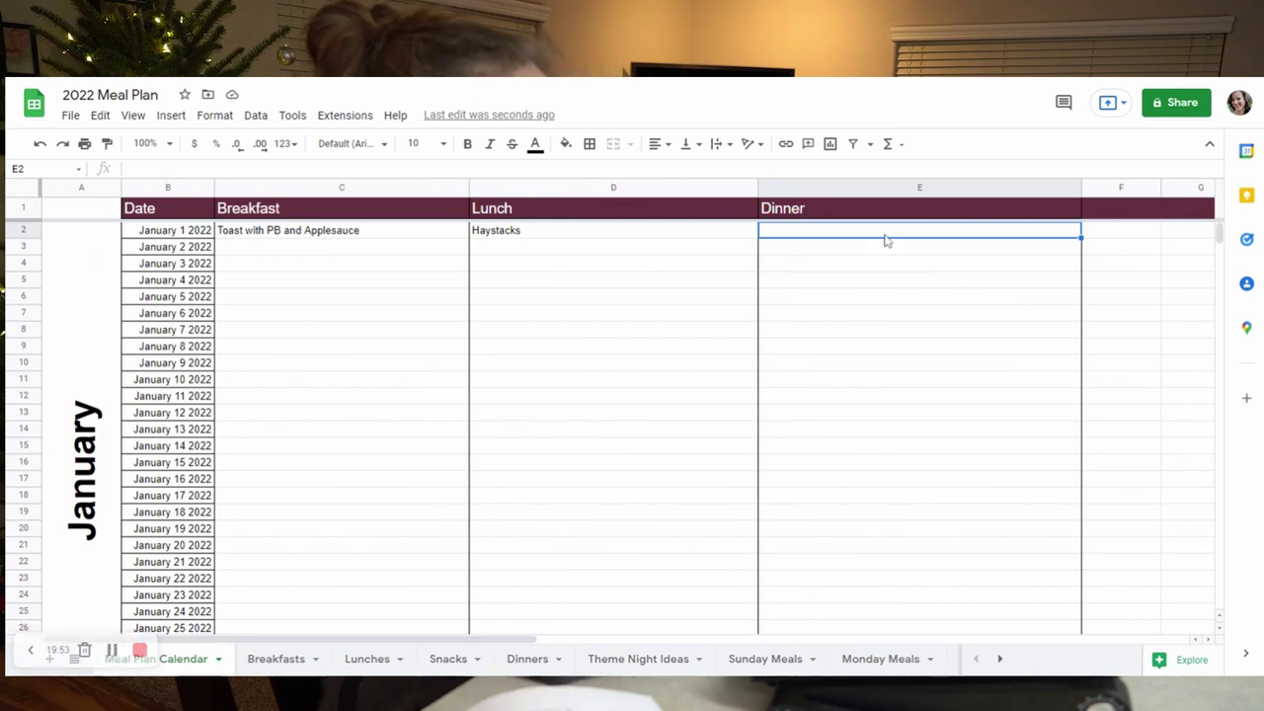
text(Spinach )
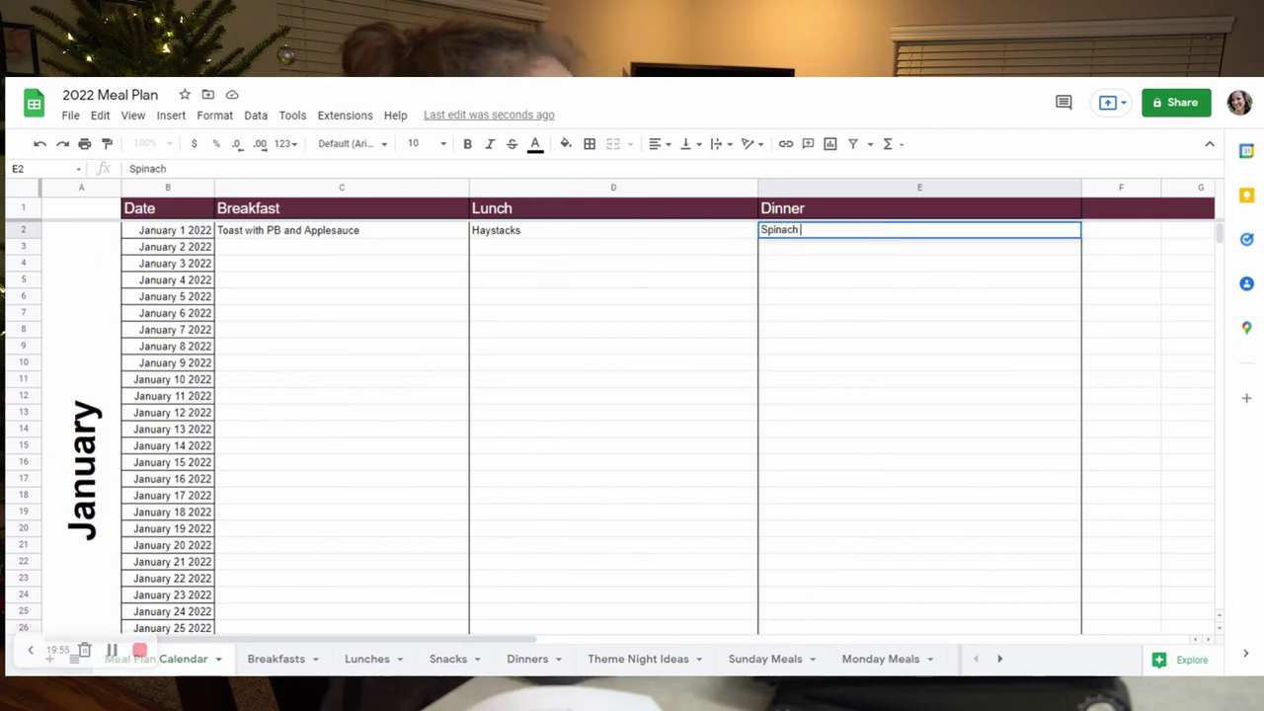
text(Ar)
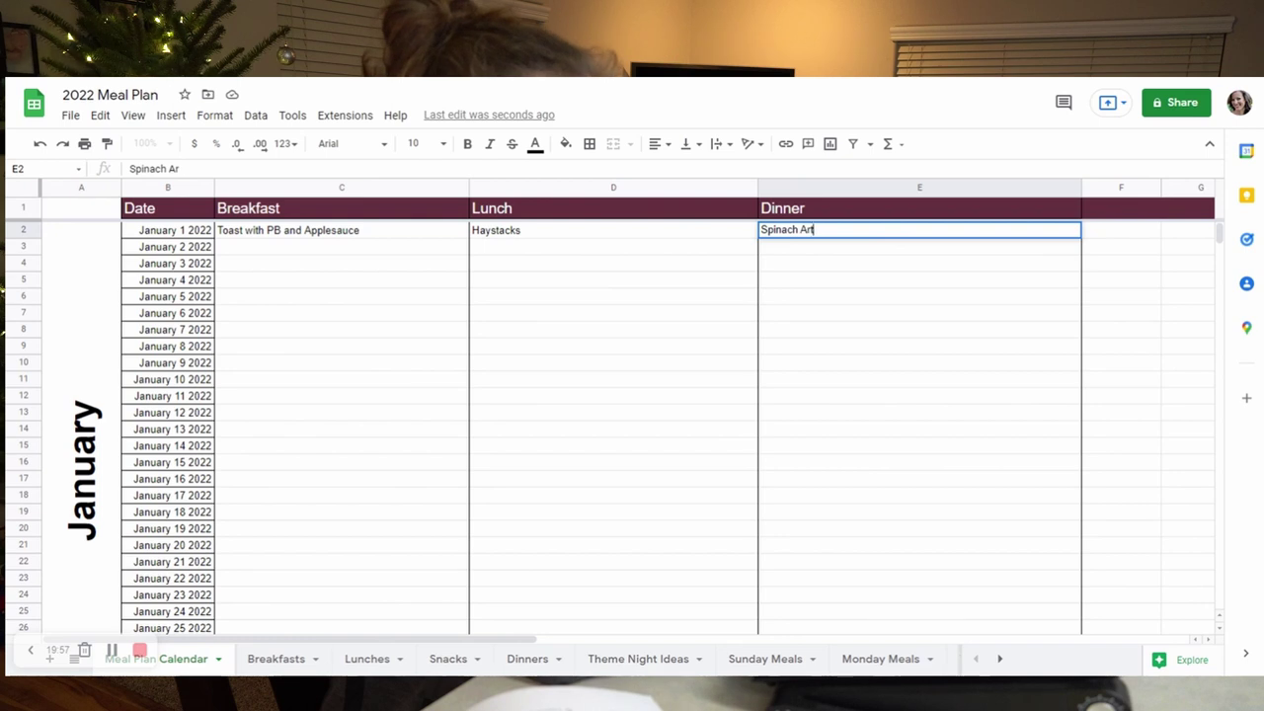
text(tichoke Di)
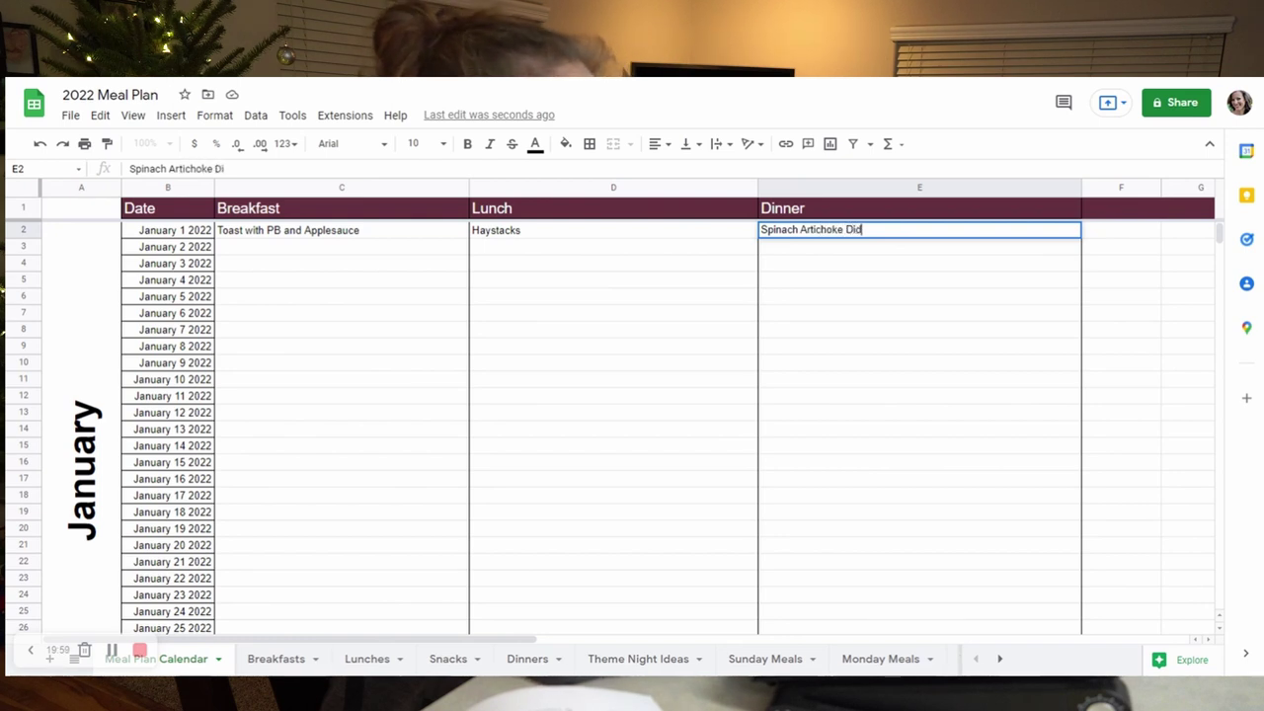
text(p)
key(Return)
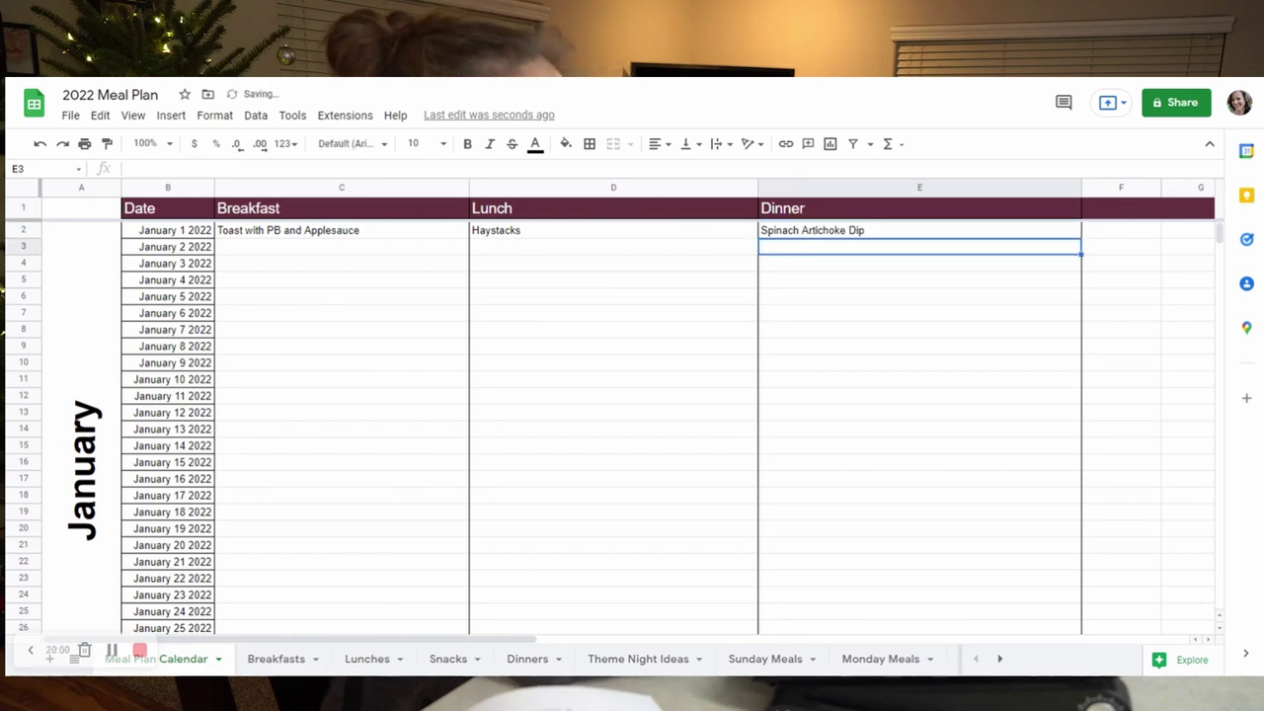
Look up Sunday's meal in the Breakfasts sheet and enter Amazing Thai Curry Tofu as the January 2 breakfast
click(354, 253)
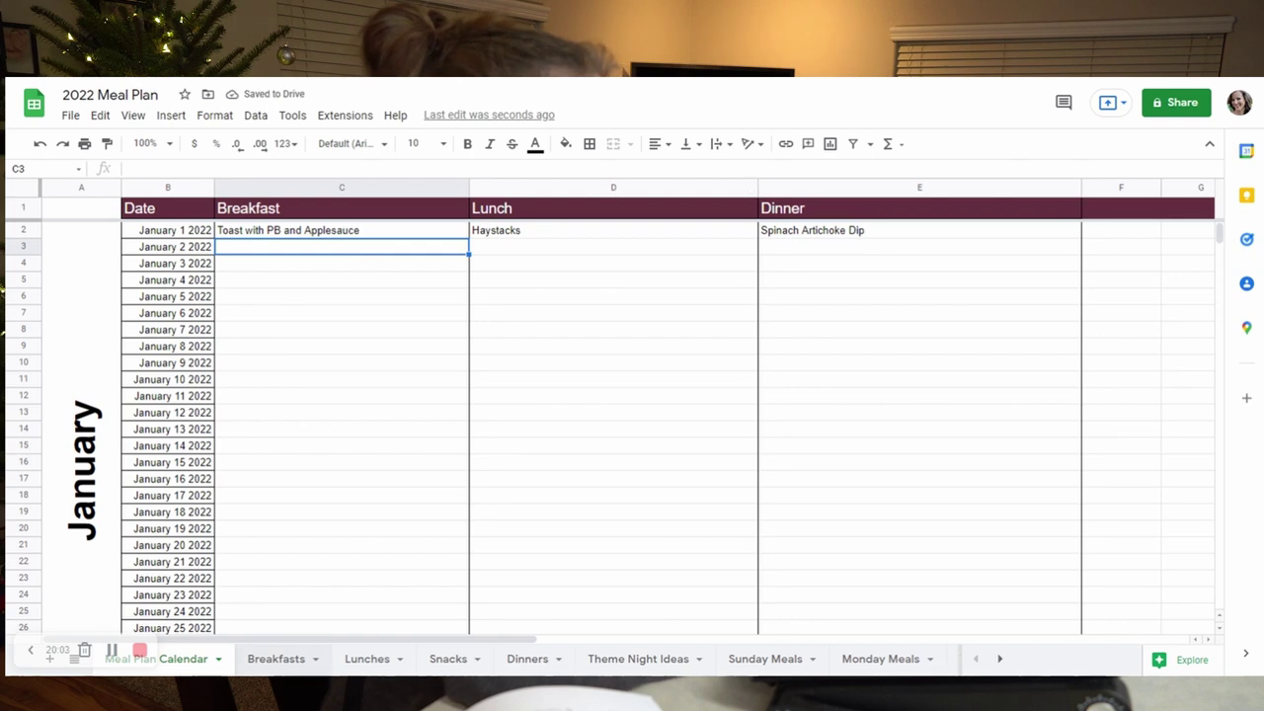
click(267, 662)
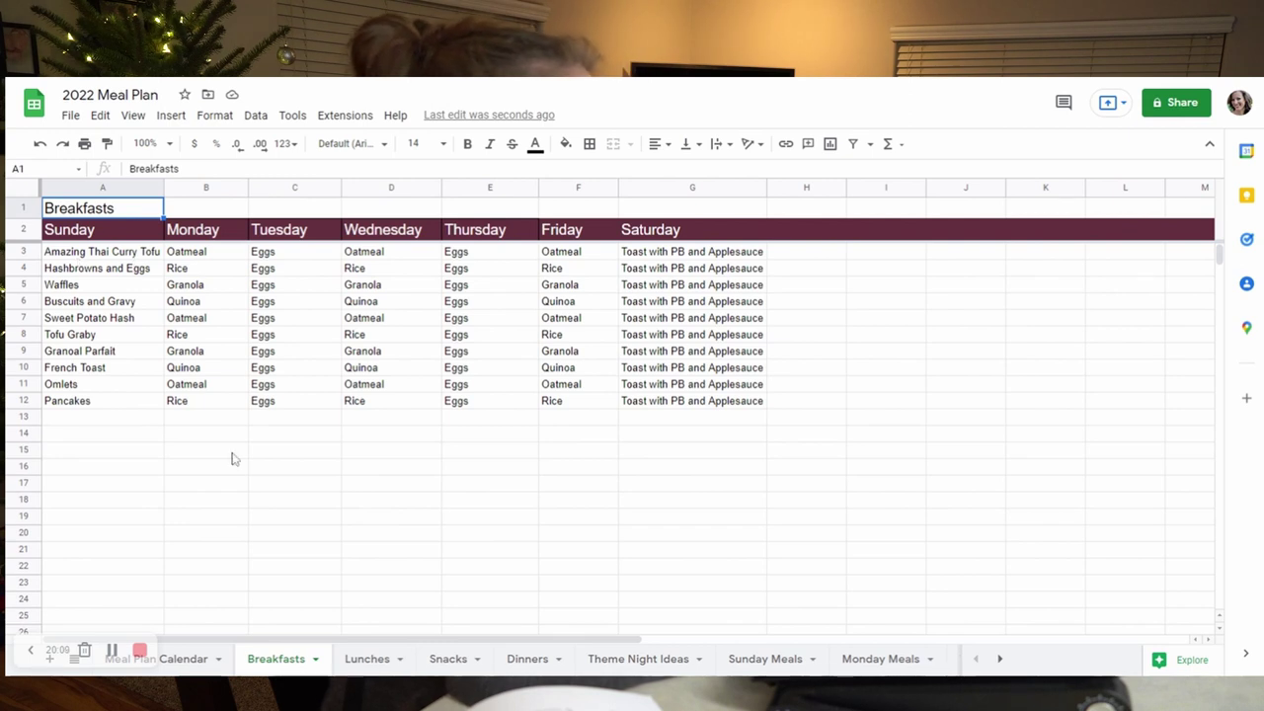
click(188, 659)
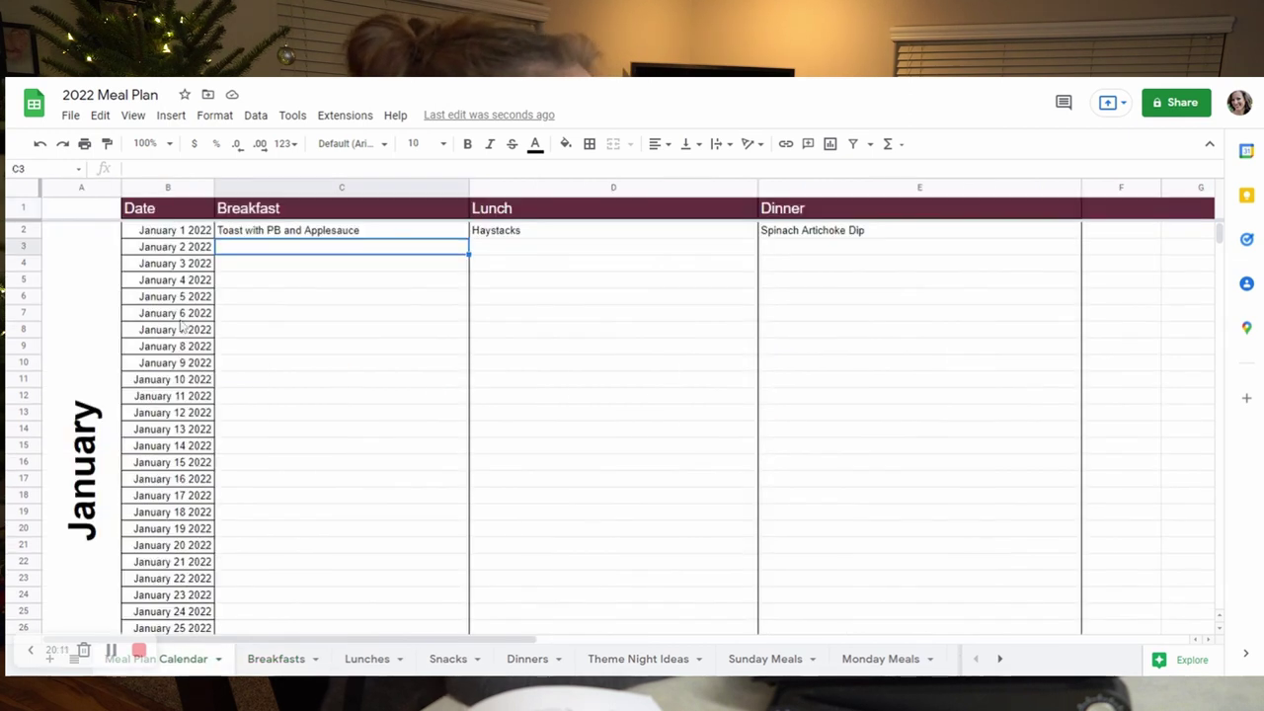
text(Amazn)
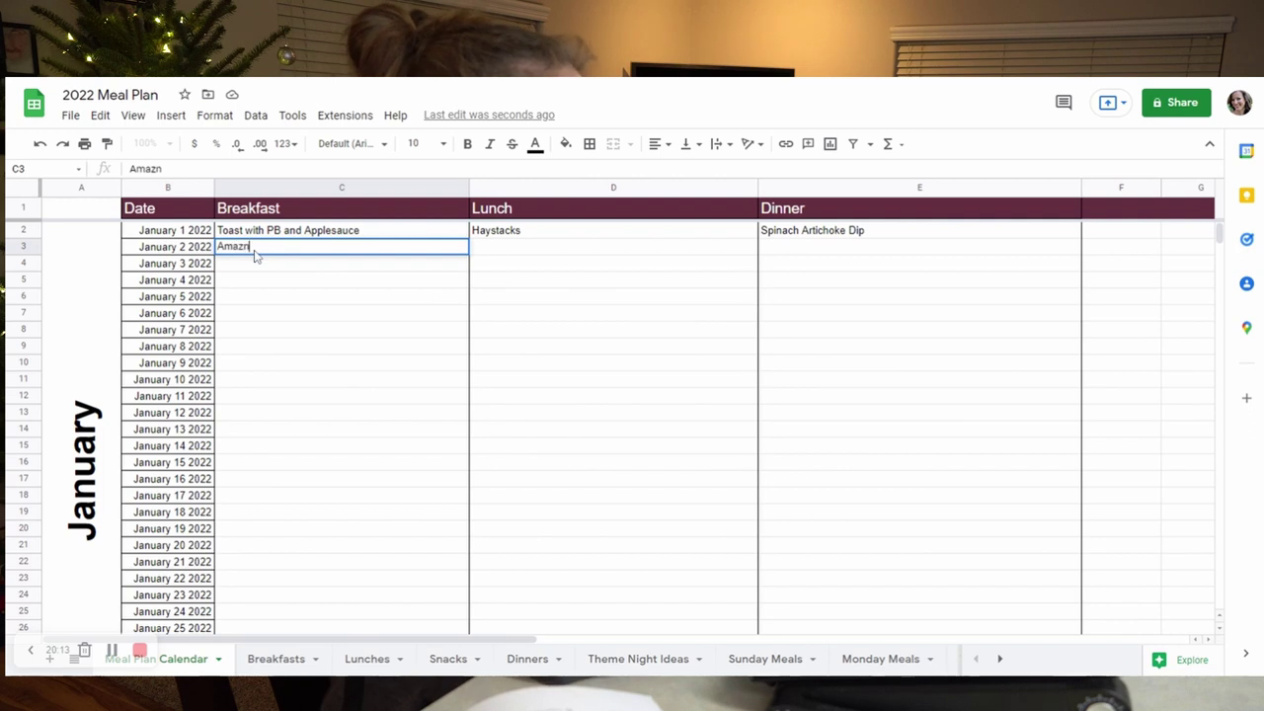
key(BackSpace)
text(ing Thai Curry Tofu)
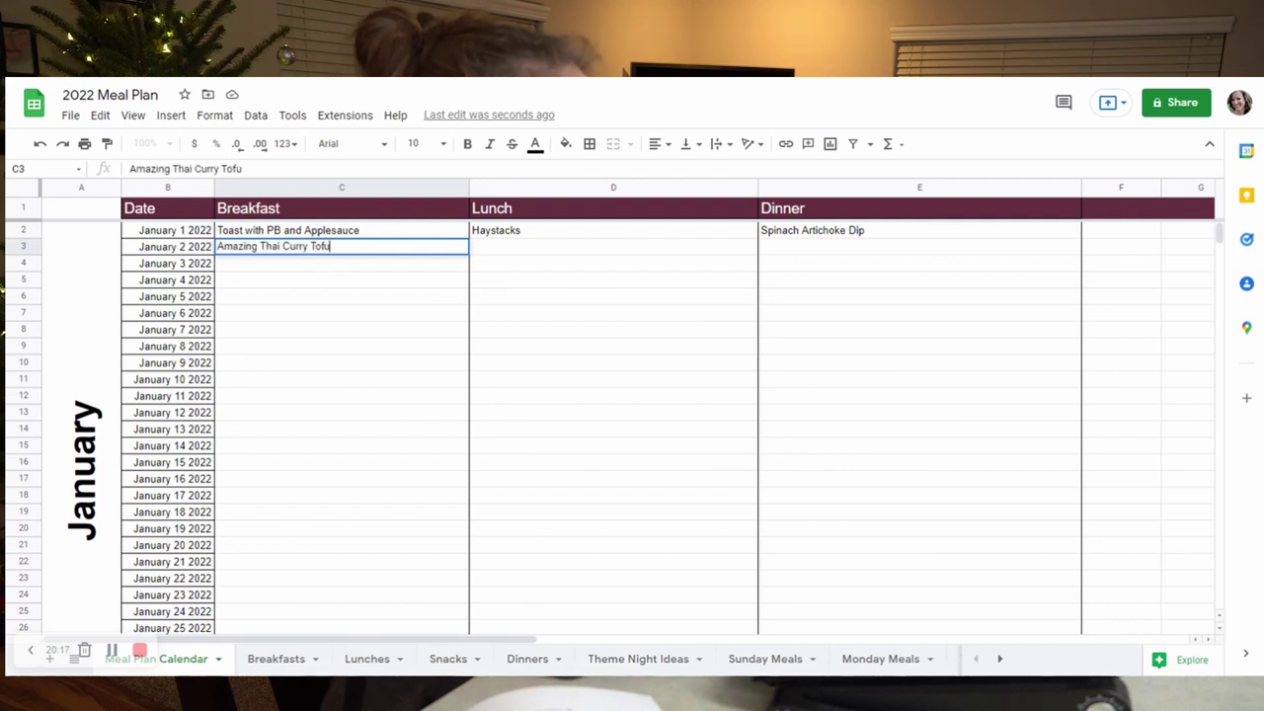
key(Tab)
Enter N/A as the January 2 lunch in the meal calendar
text(N)
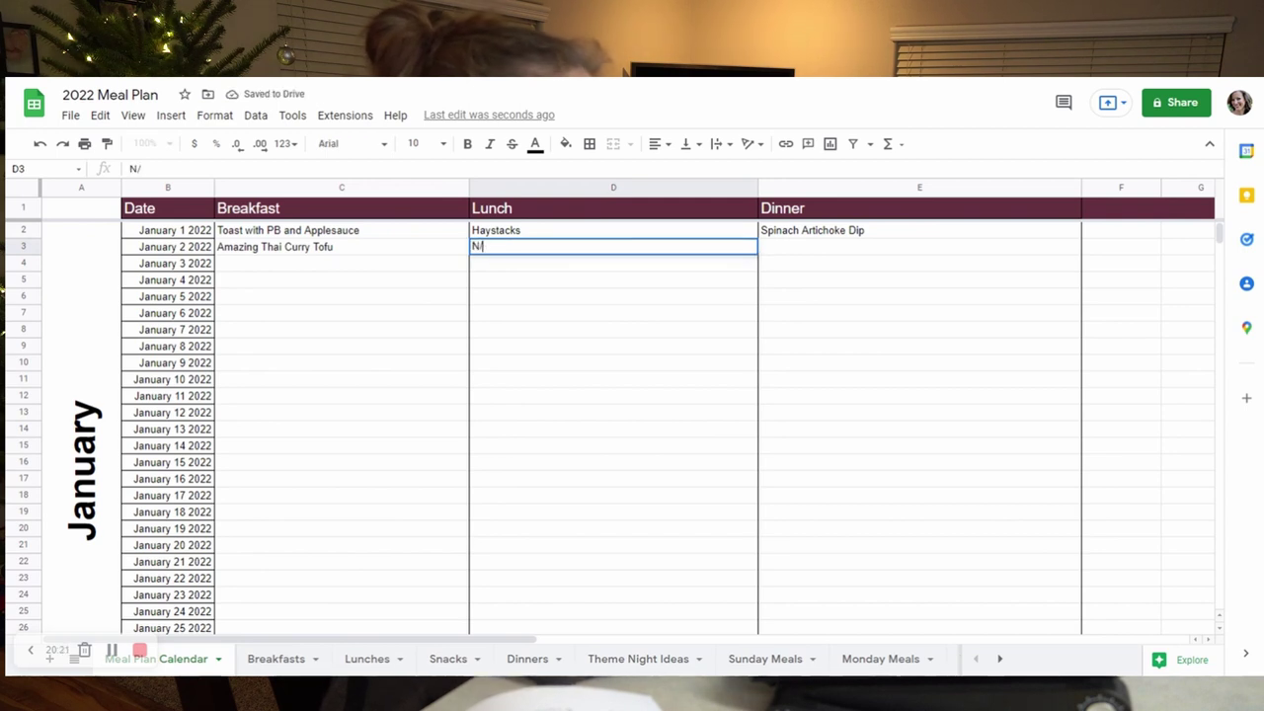
key(BackSpace)
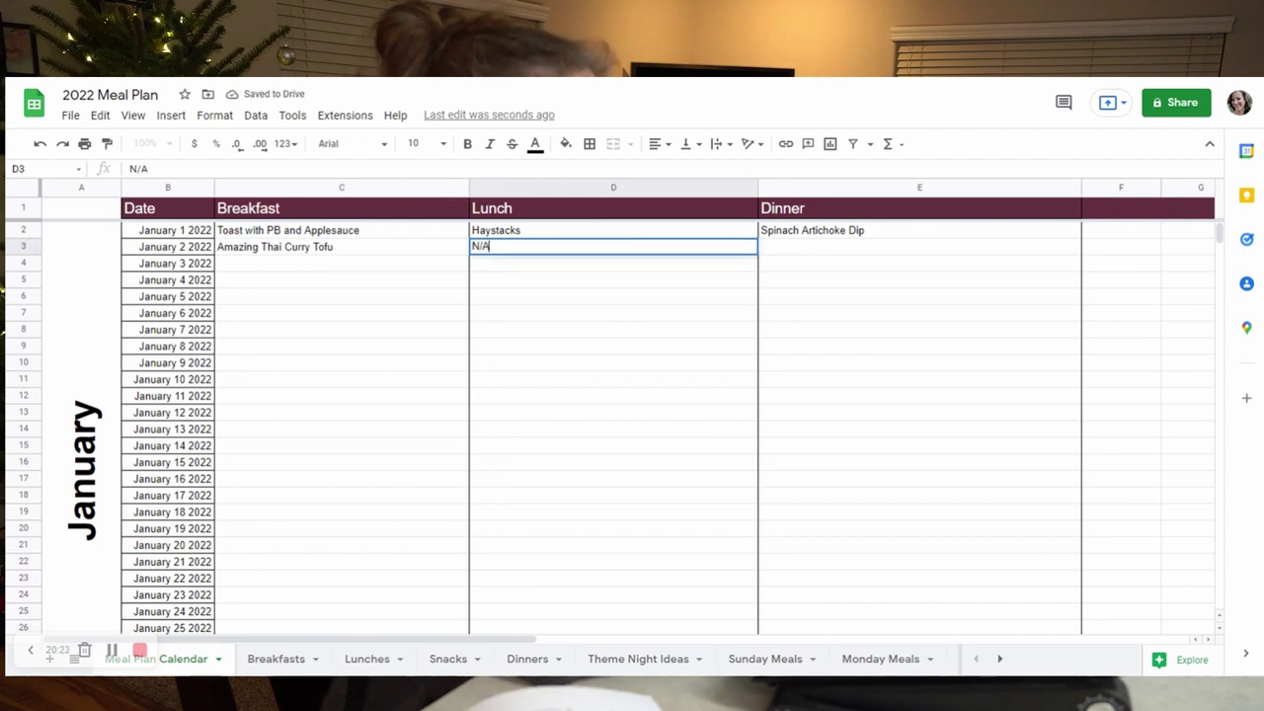
text(/A)
key(Tab)
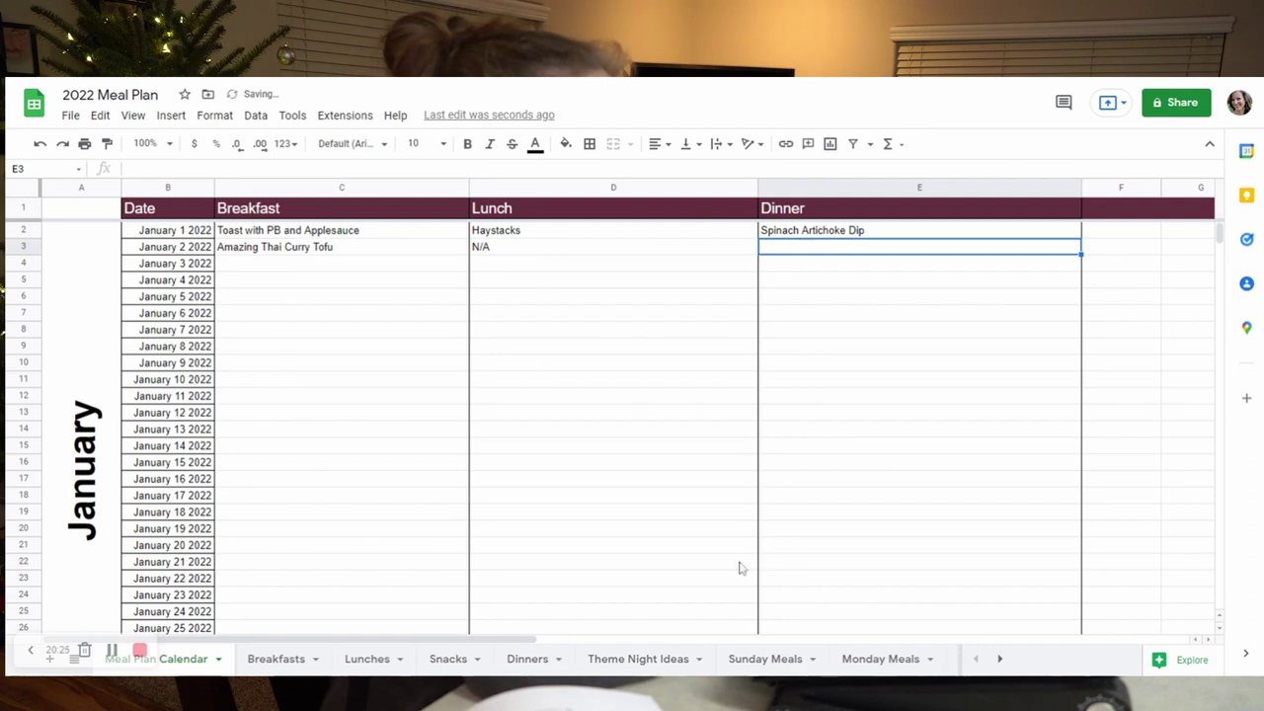
Check Sunday's dinner theme and the Sunday Meals sheet, and enter Pot Pie as the January 2 dinner
click(528, 659)
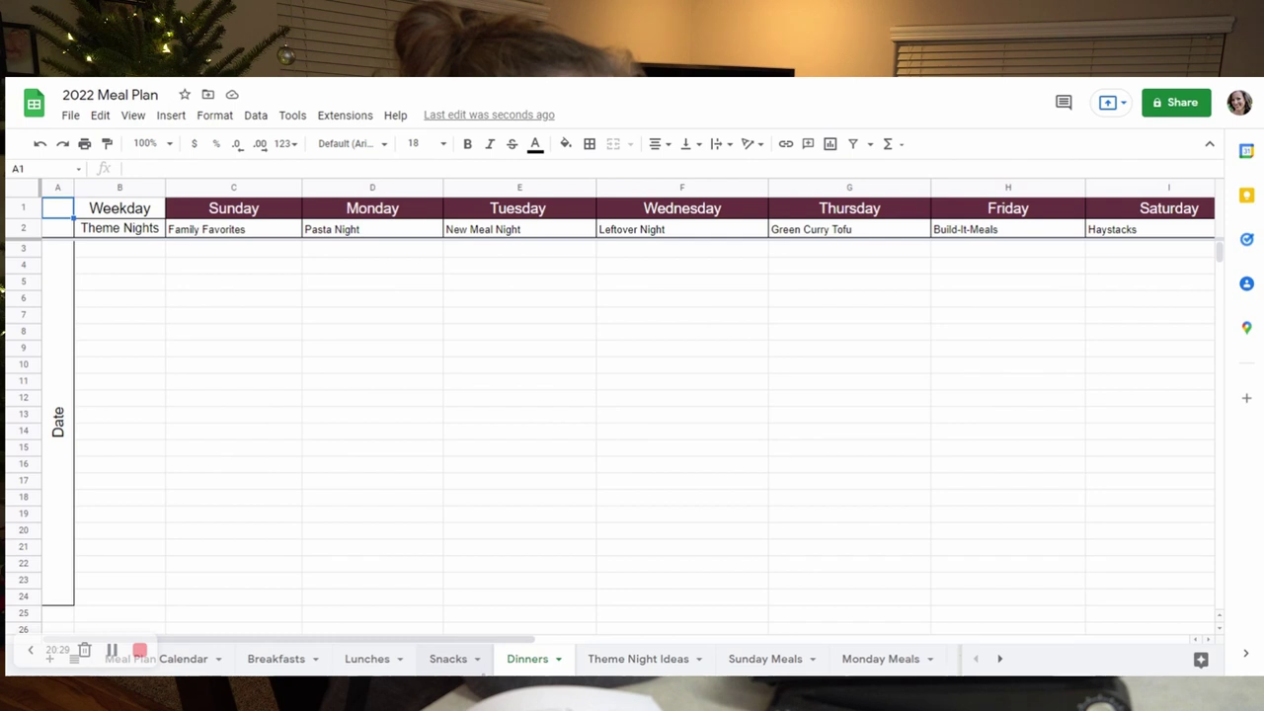
click(763, 661)
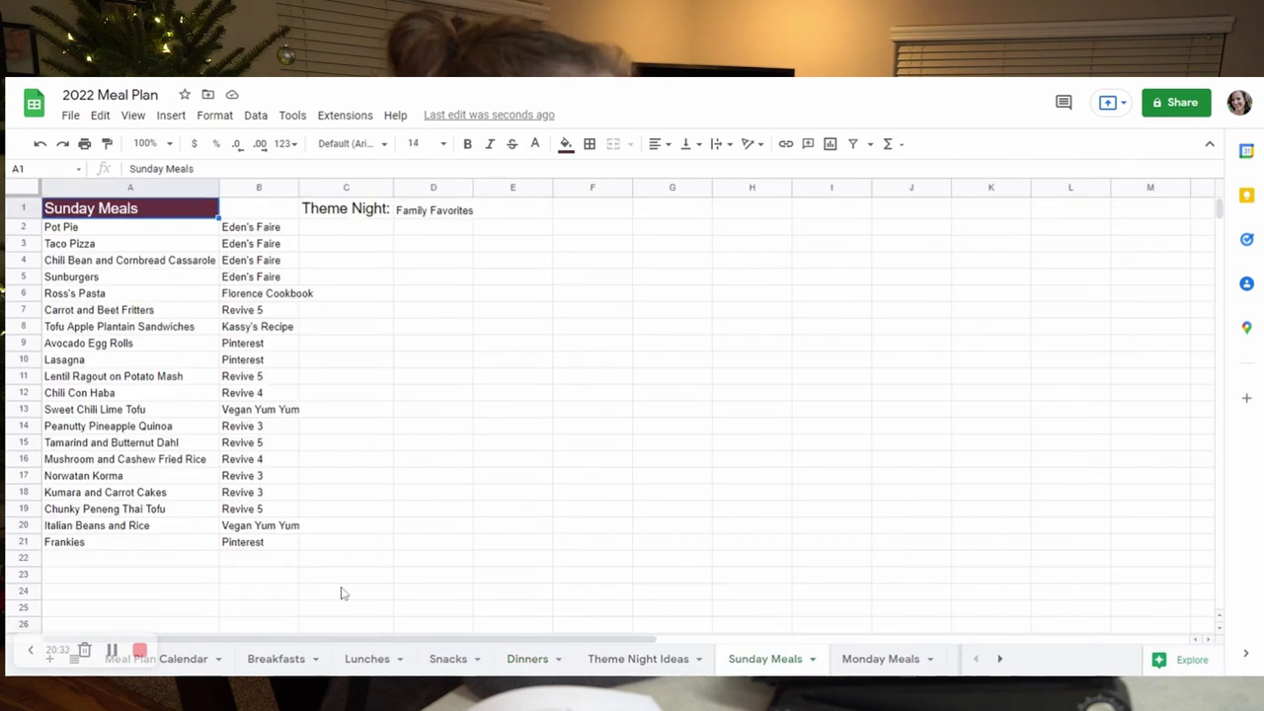
click(182, 659)
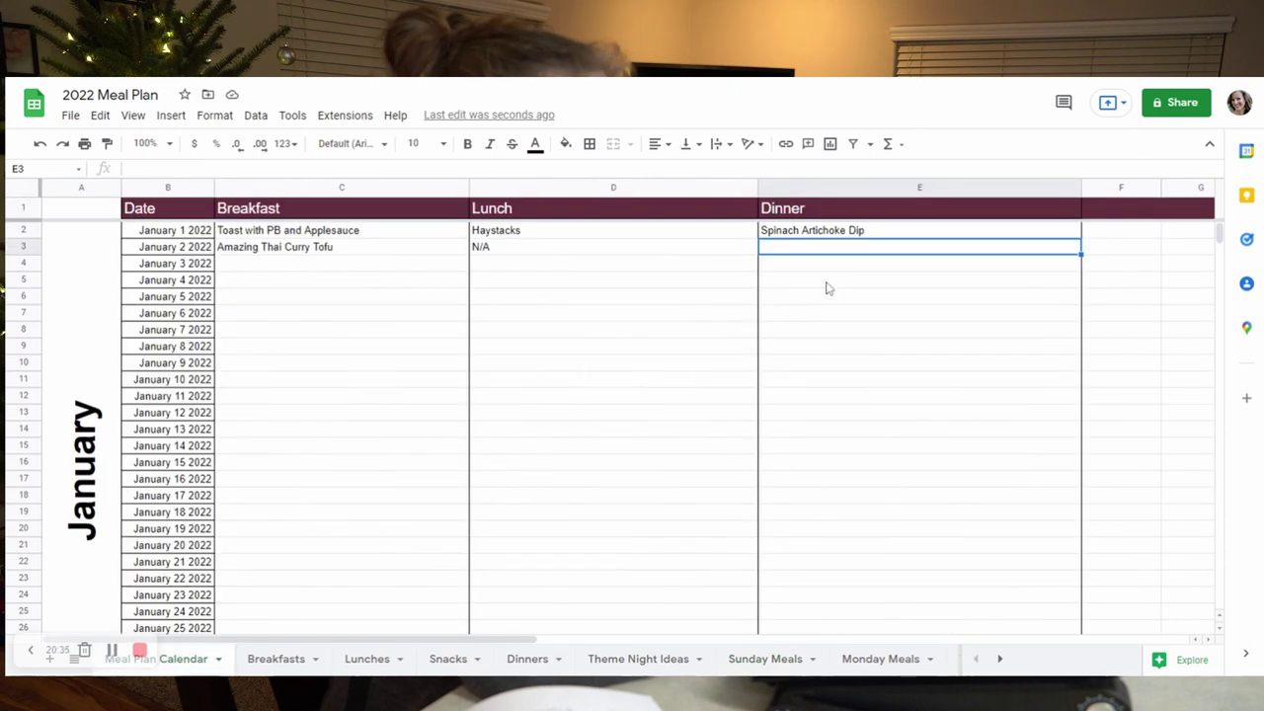
text(Pot Pie)
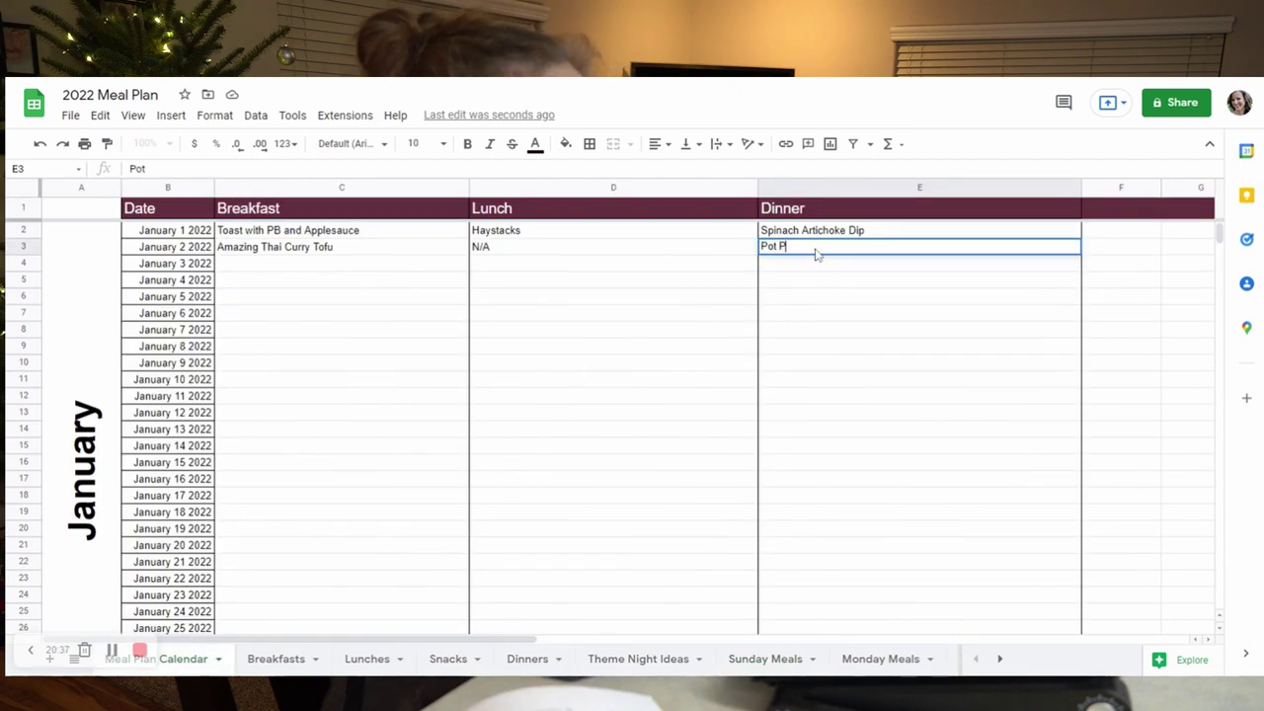
click(102, 274)
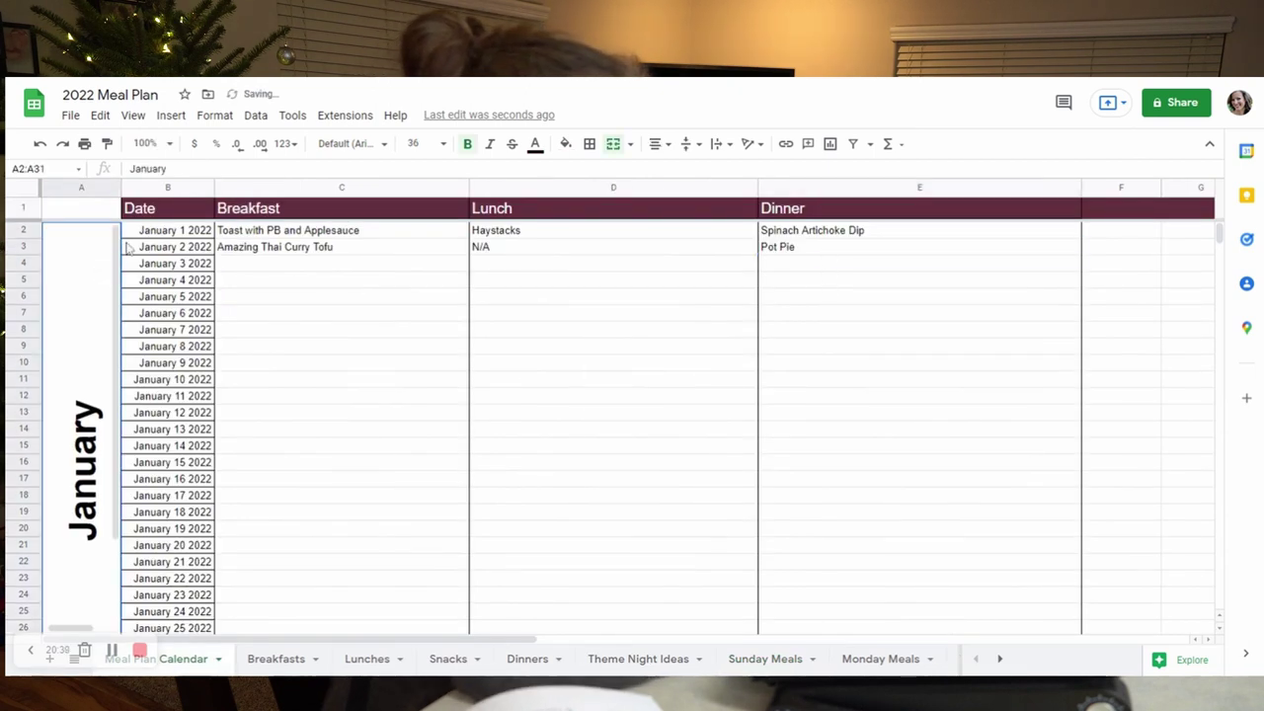
Fill the January 1 and January 2 date cells with light yellow
click(246, 261)
drag(196, 233, 194, 254)
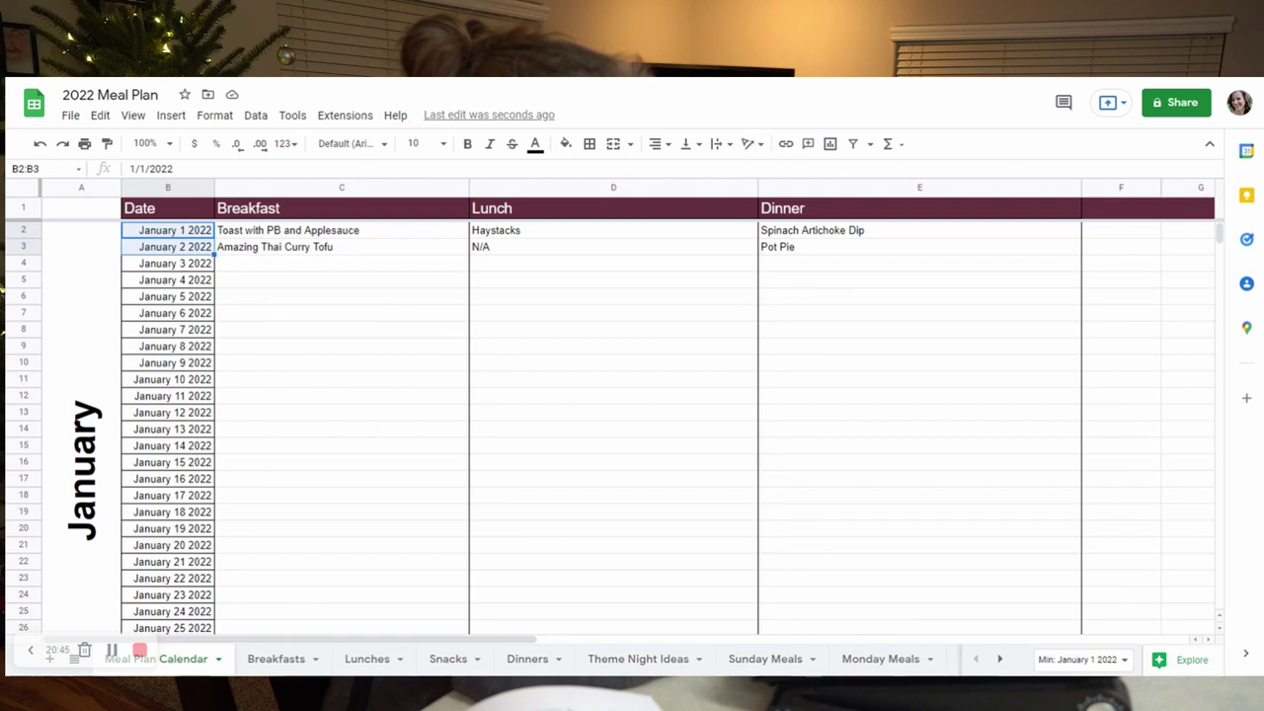
click(568, 148)
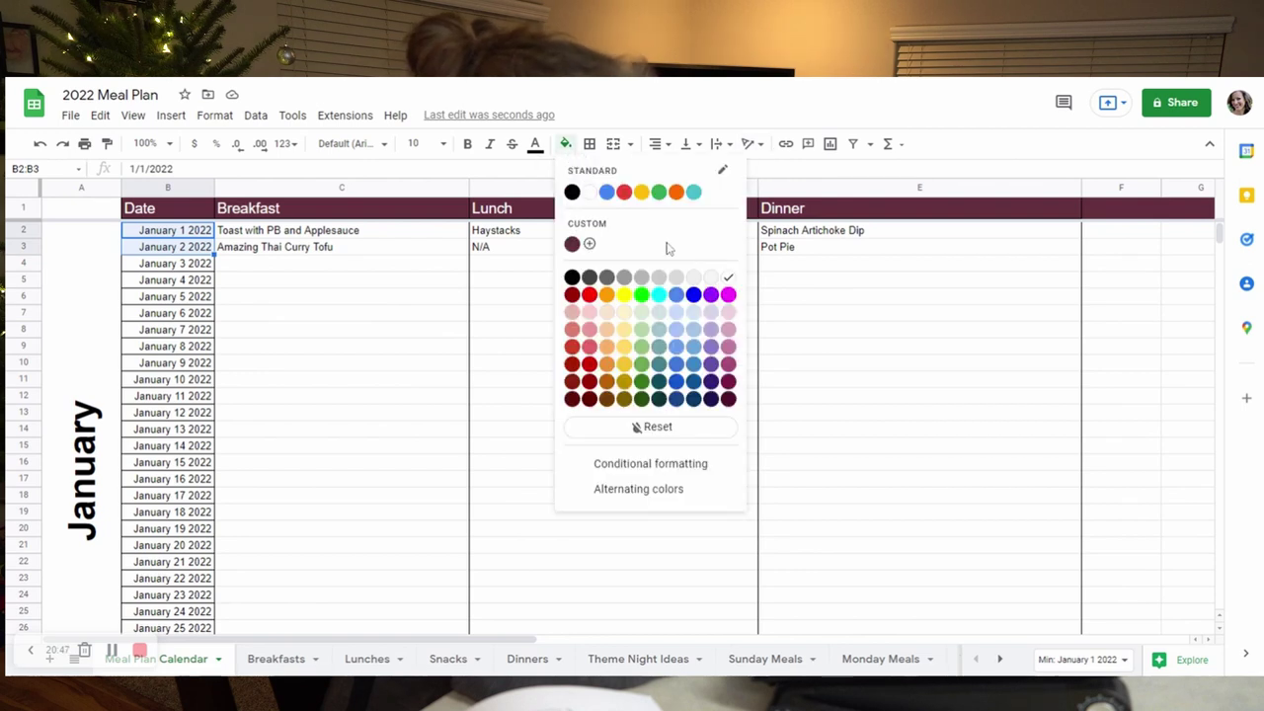
click(625, 316)
click(341, 331)
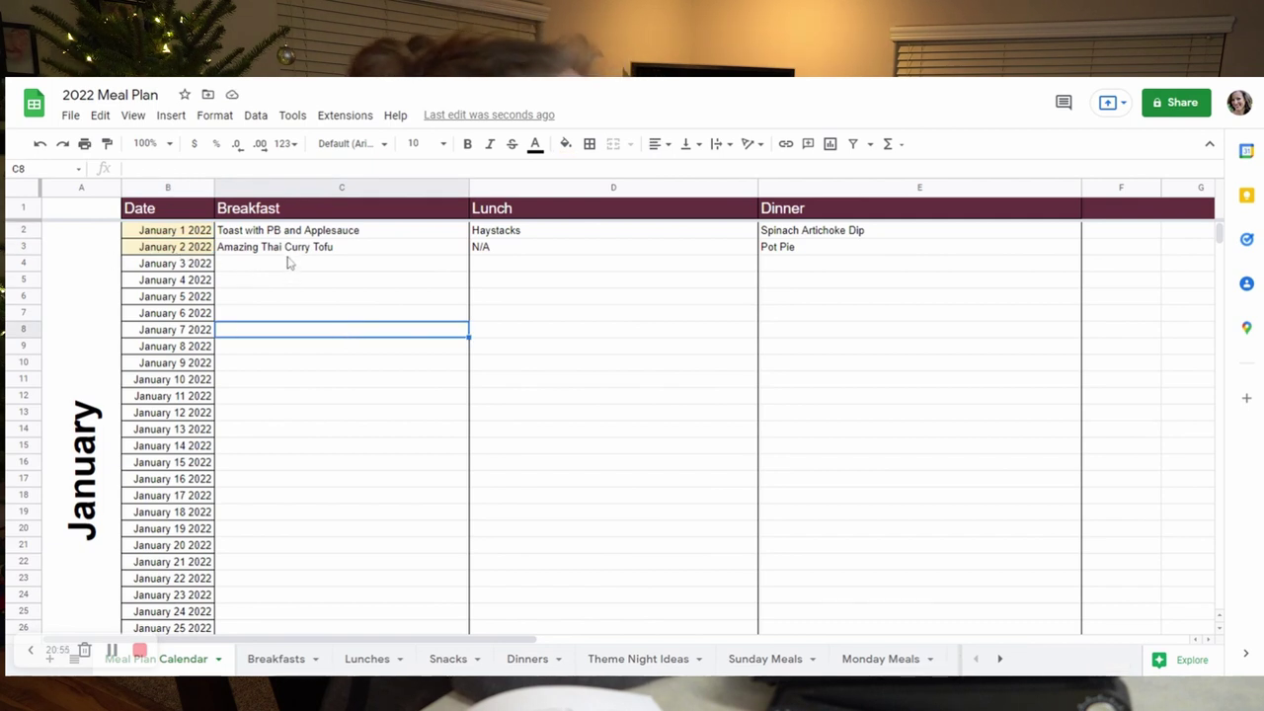
Enter the January 3 to January 6 breakfasts as Oatmeal, Eggs, Oatmeal and Eggs
click(253, 265)
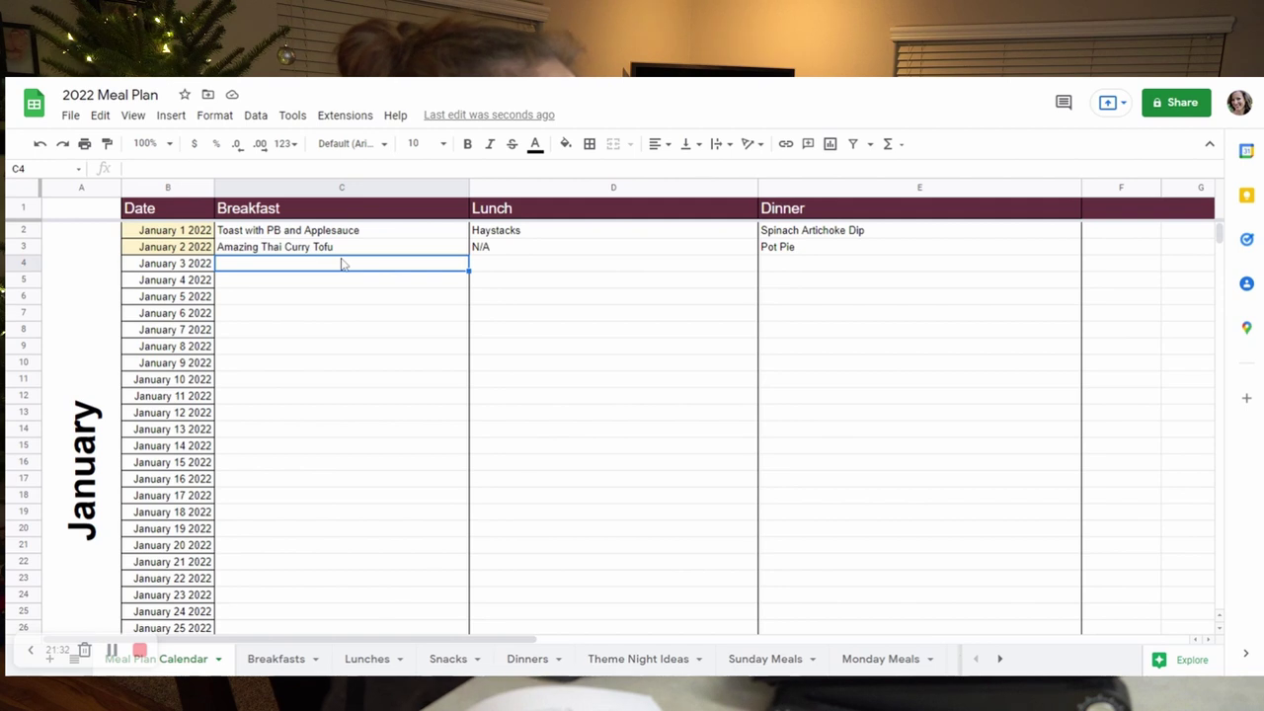
text(Oatmeal)
key(Return)
text(Eggs)
key(Return)
text(Oatmeal)
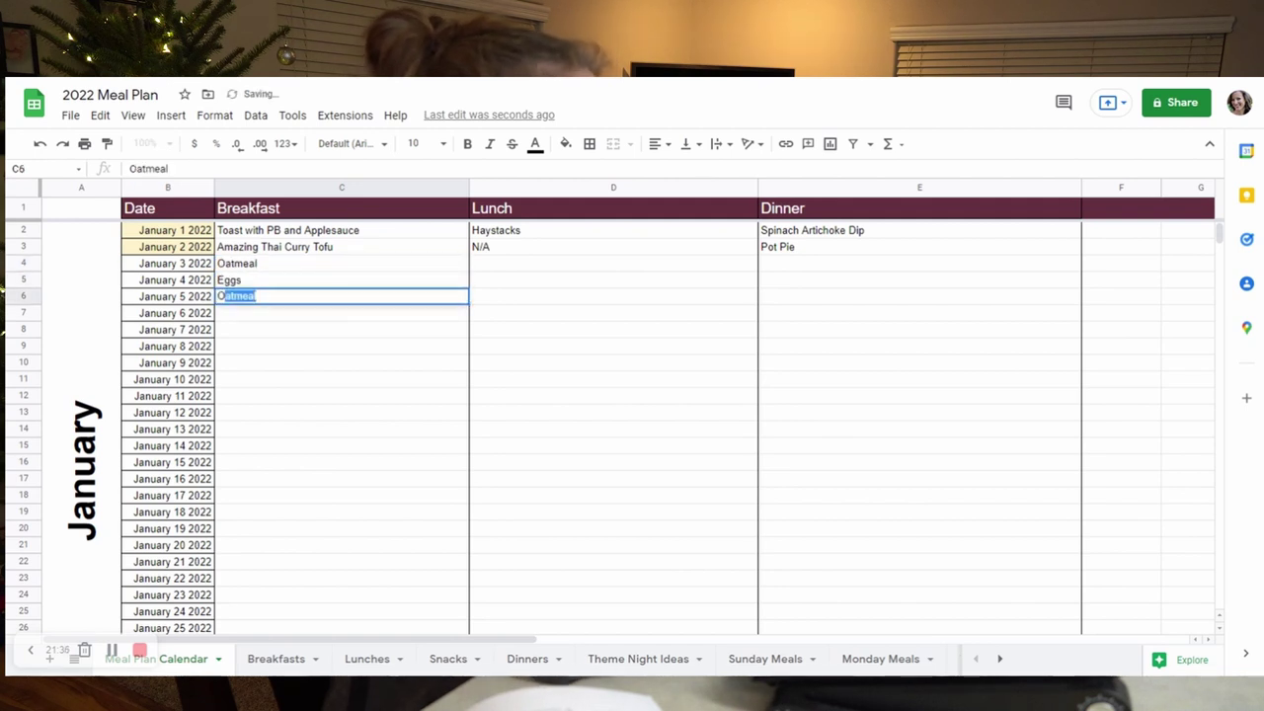
key(Return)
text(Eggs)
key(Return)
click(342, 312)
click(342, 263)
Enter Leftovers as the January 3 lunch
click(919, 262)
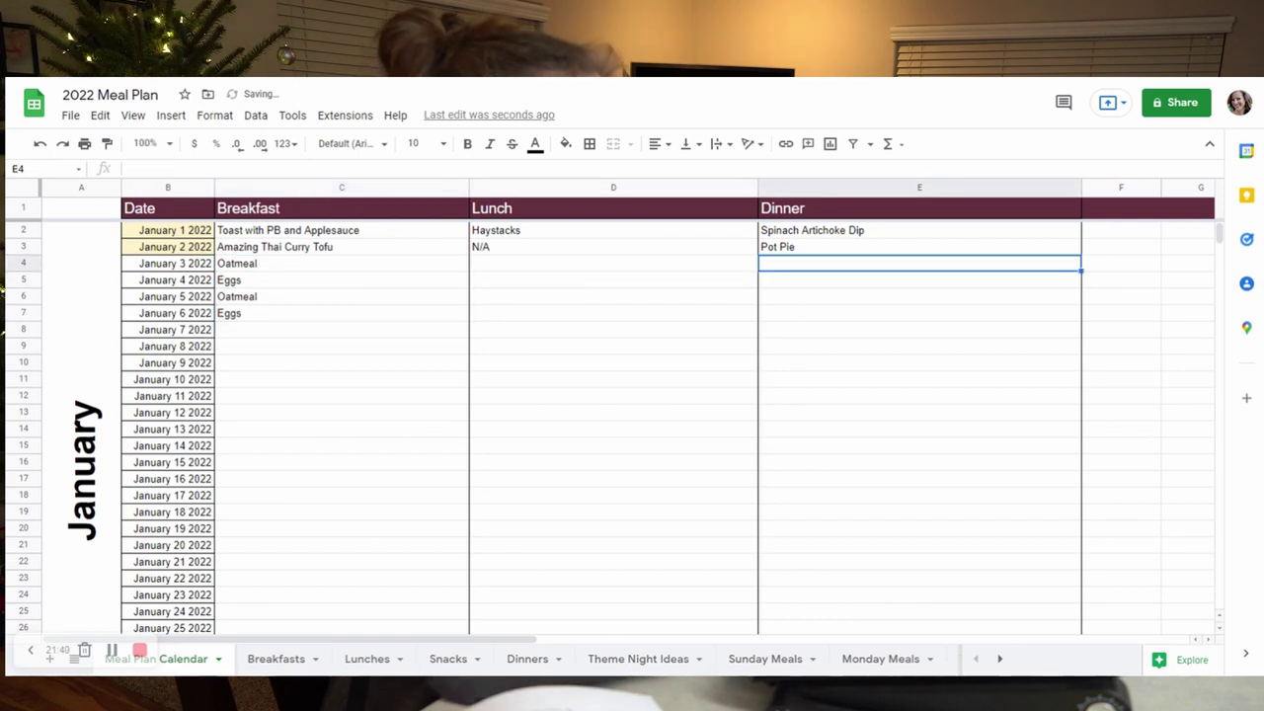
click(613, 263)
text(Leftovers)
key(Return)
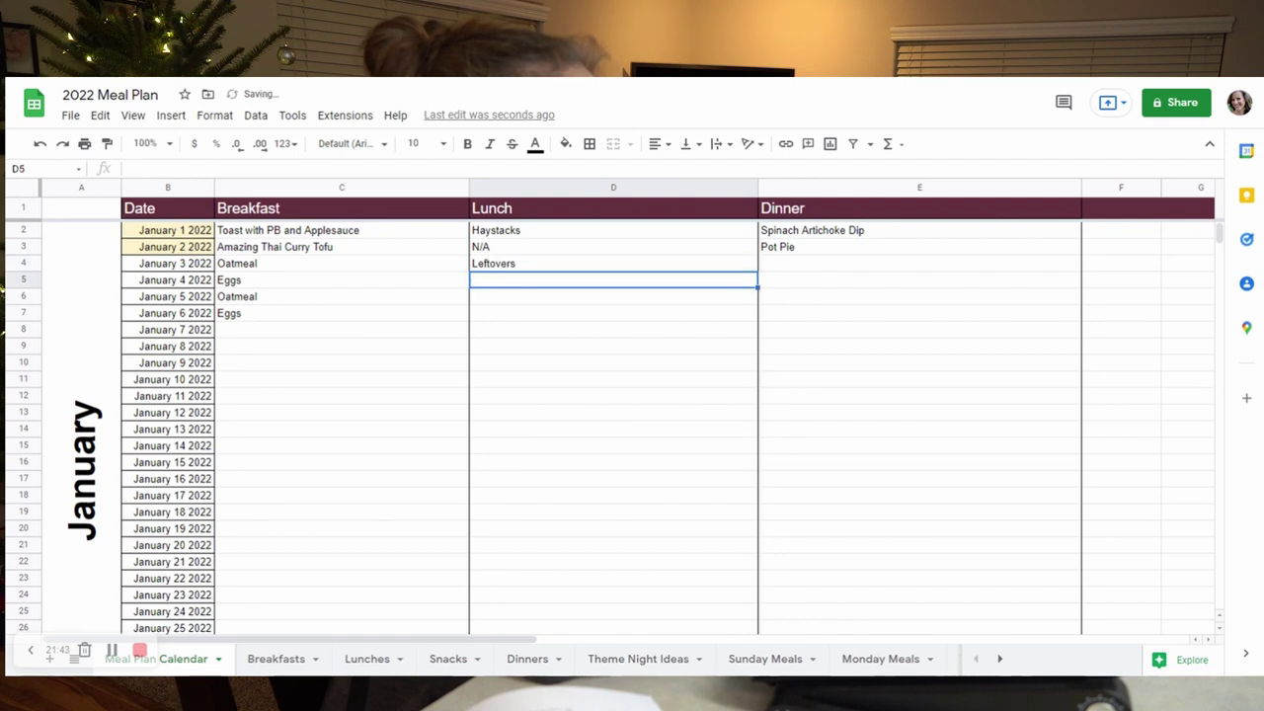
click(596, 264)
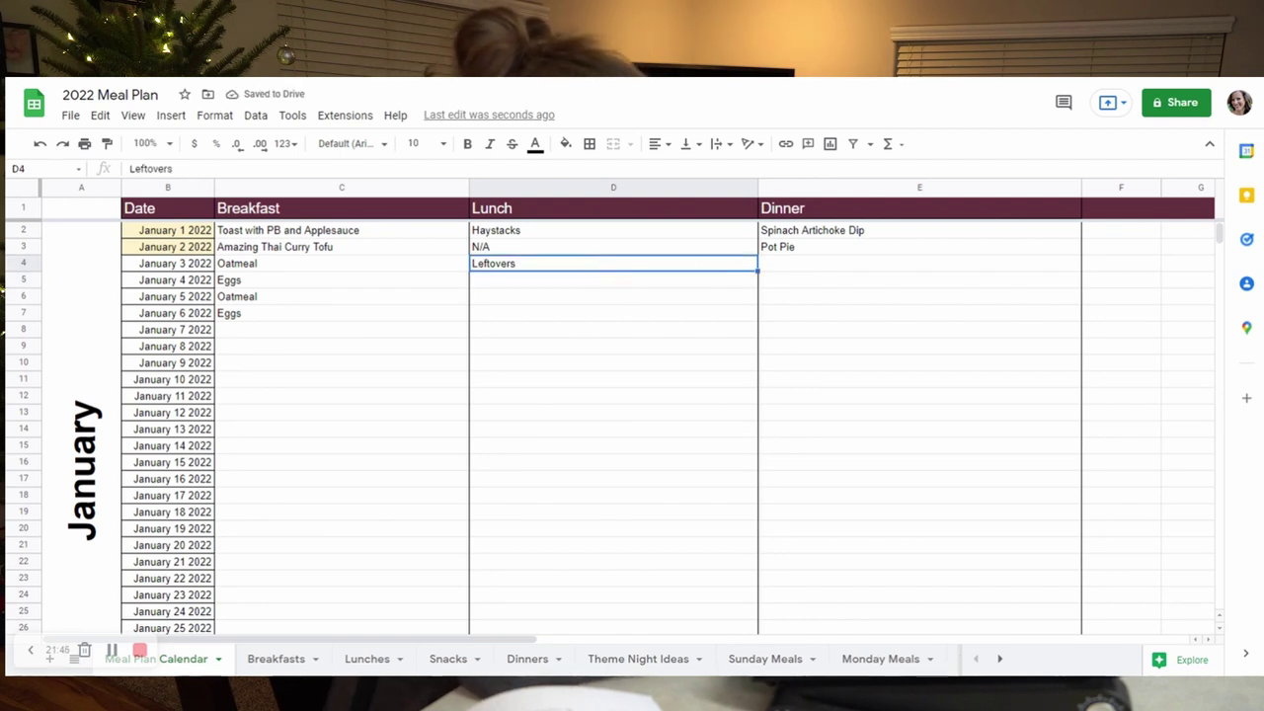
Enter Oatmeal as the January 7 breakfast and fill the January 3 Leftovers lunch down through January 7
click(259, 332)
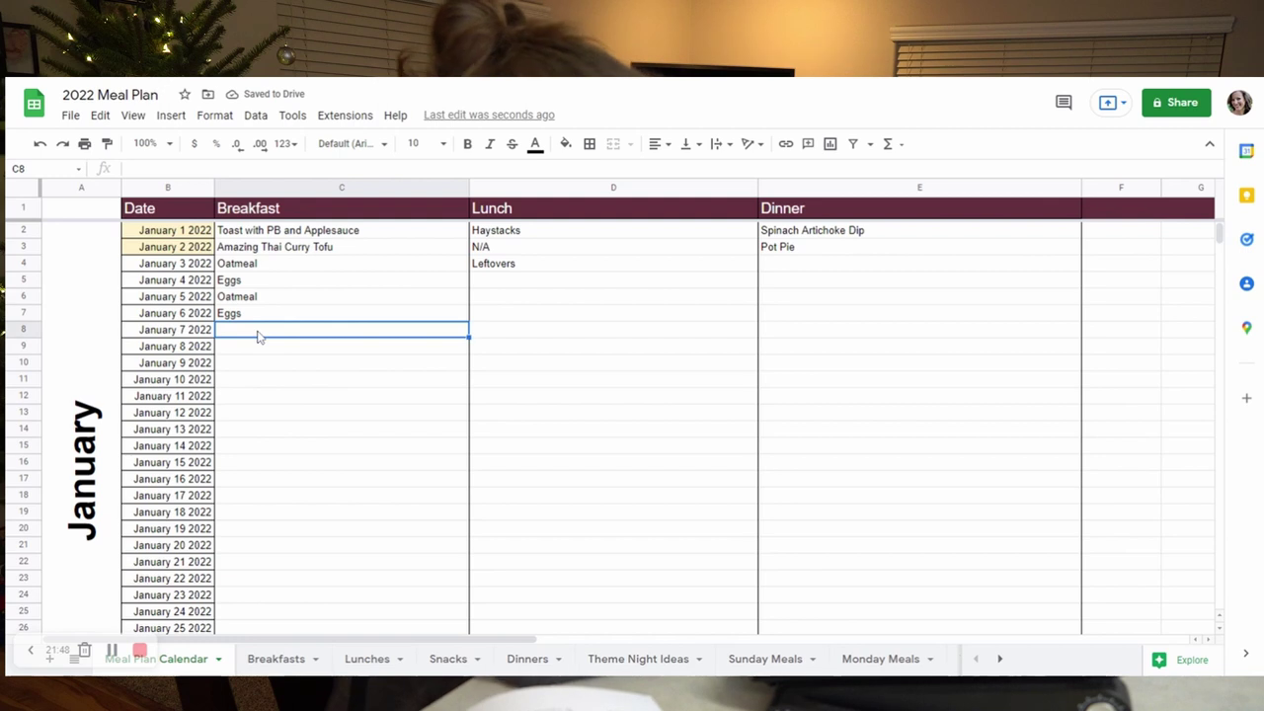
text(Oatmeal)
key(Return)
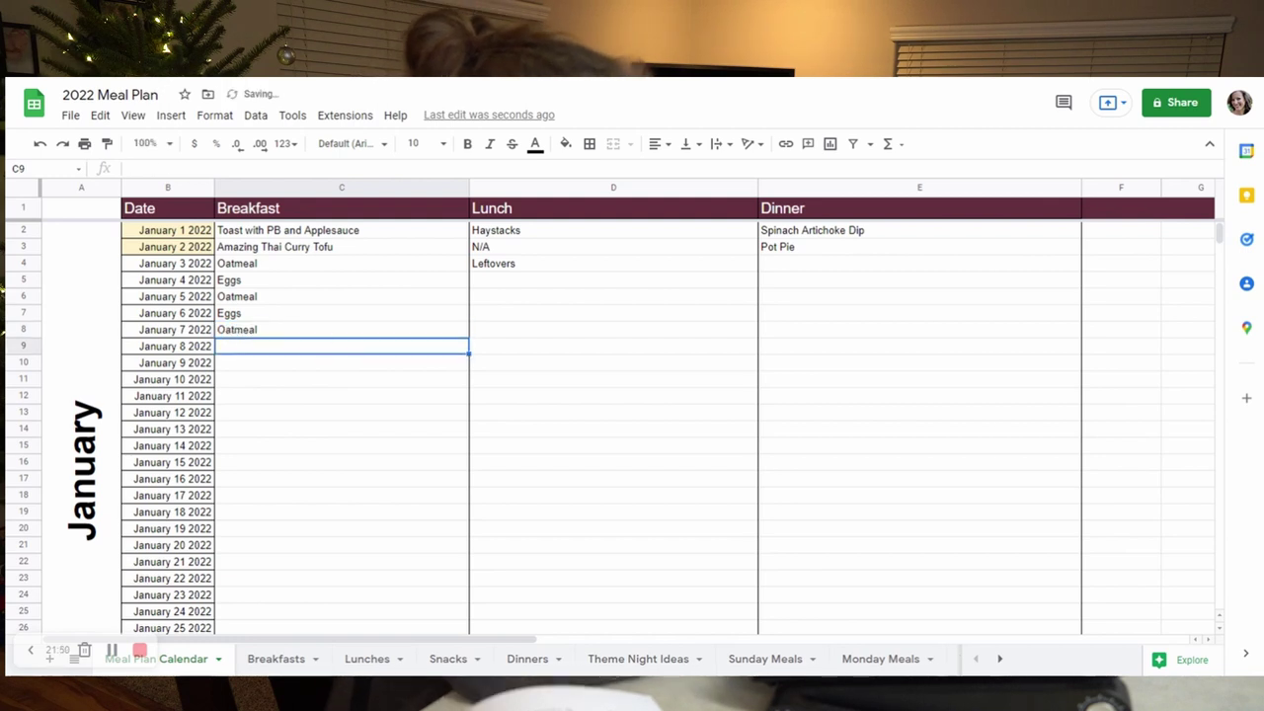
click(560, 265)
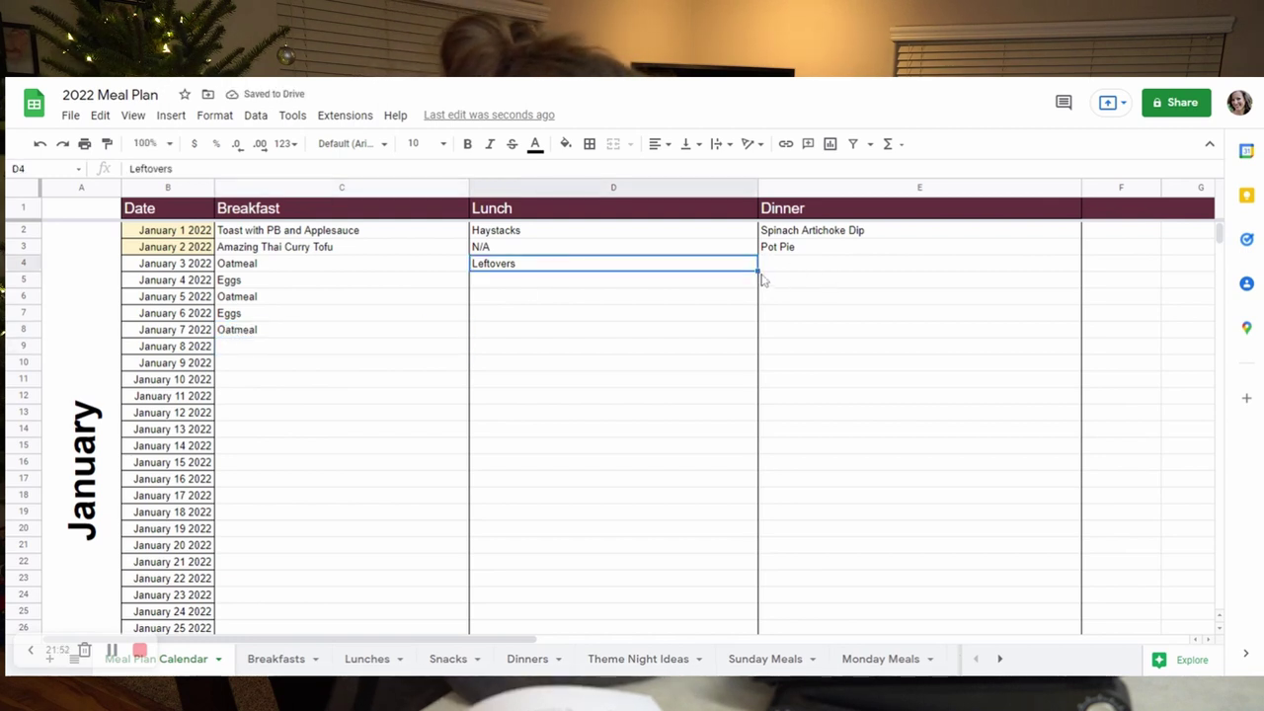
drag(757, 270, 767, 337)
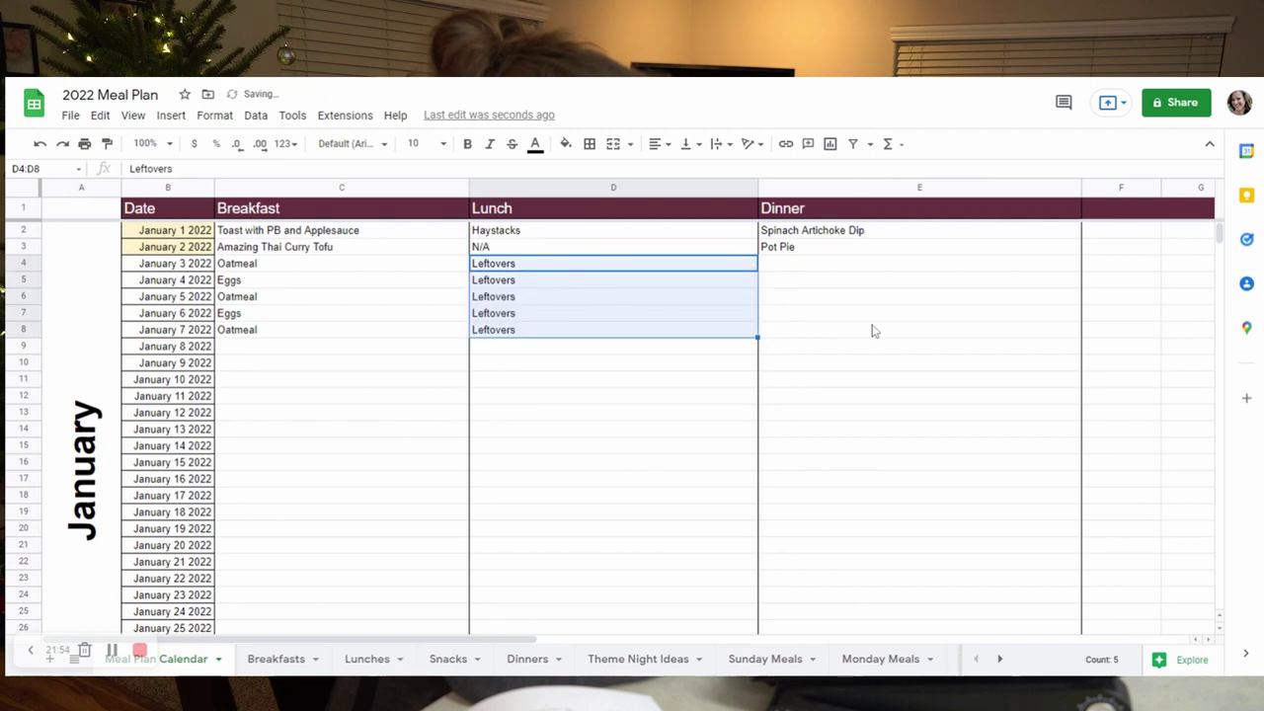
Look up the Monday Meals sheet and enter Macaroni and Cheese as the January 3 dinner in the calendar
click(818, 277)
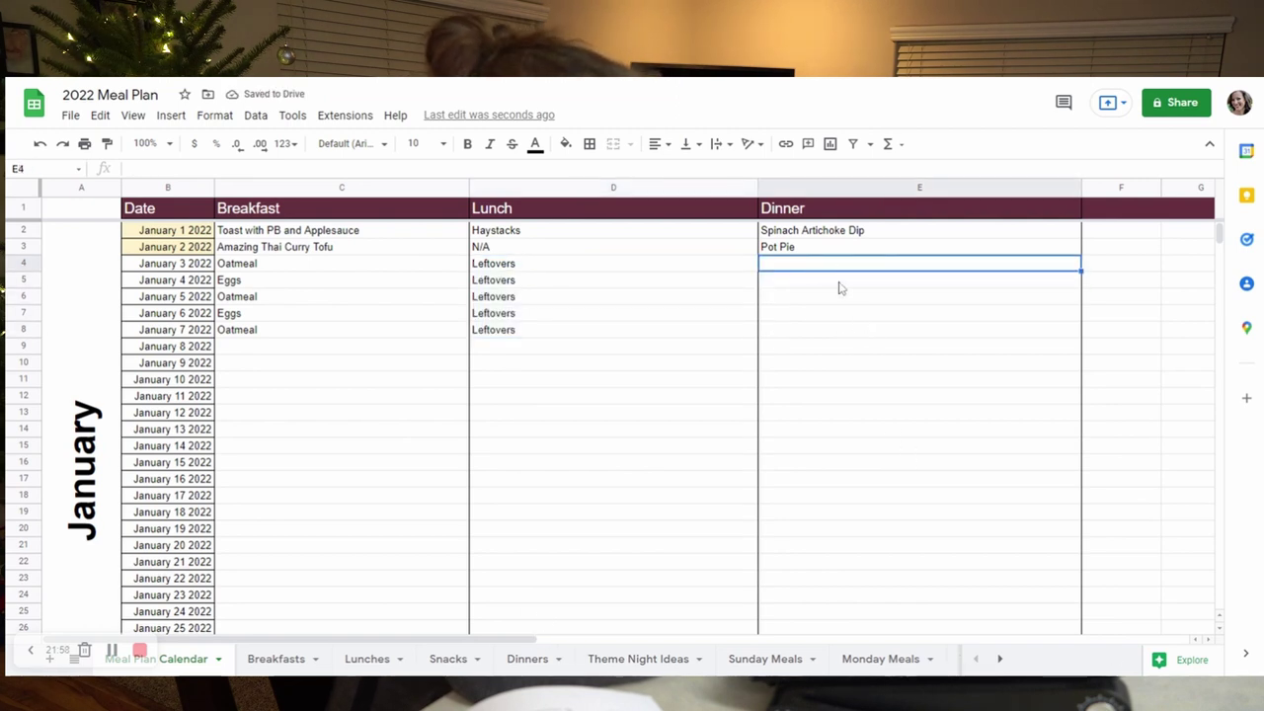
click(886, 659)
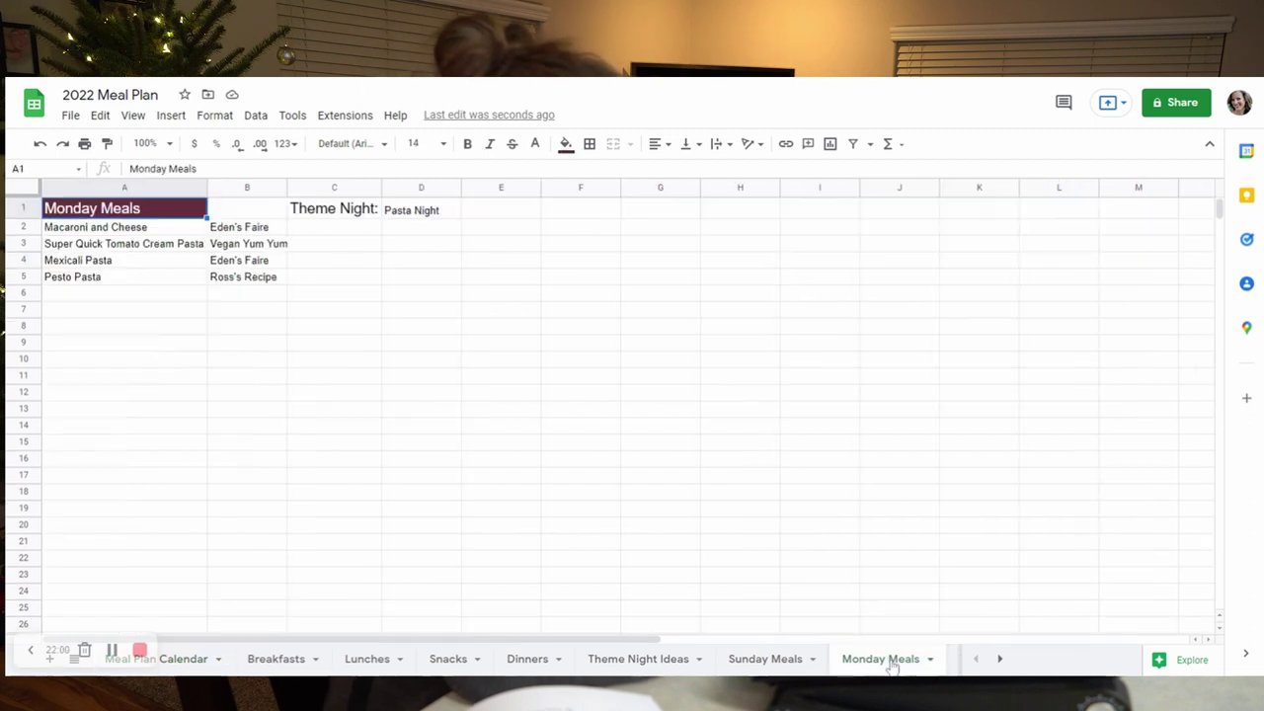
click(183, 659)
text(M)
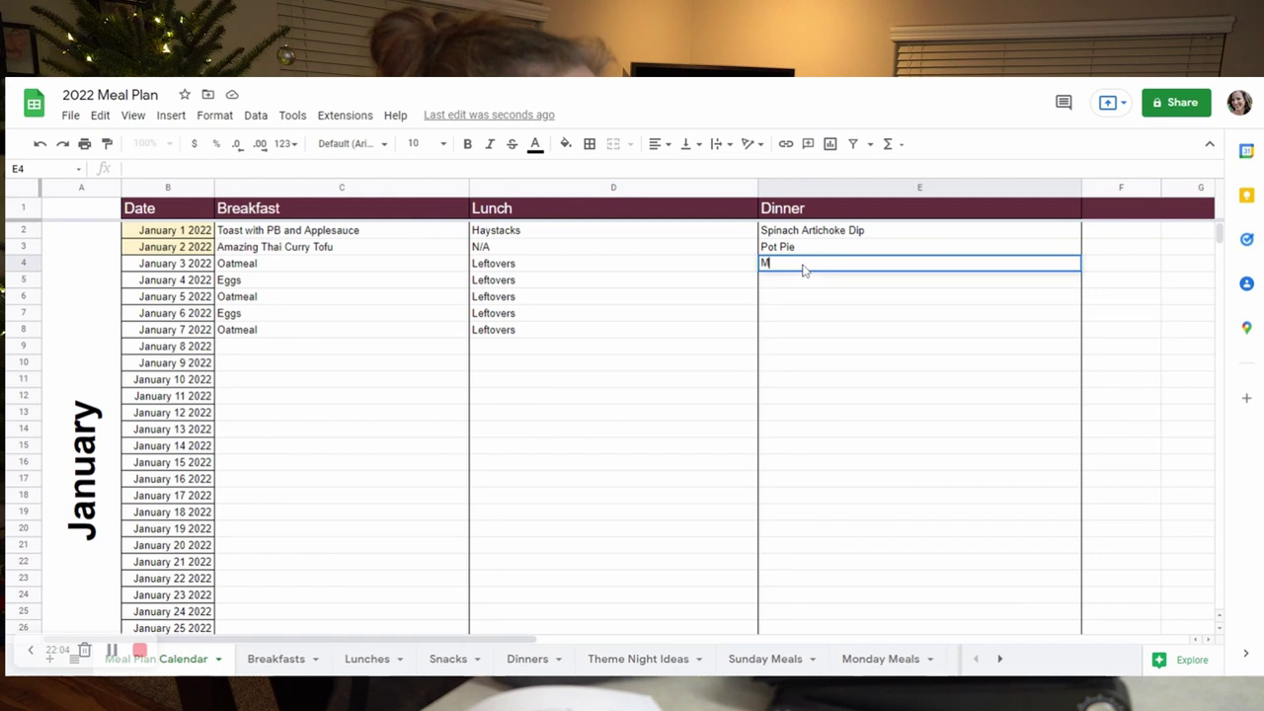
text(acaroni and chees)
key(BackSpace)
key(BackSpace)
key(BackSpace)
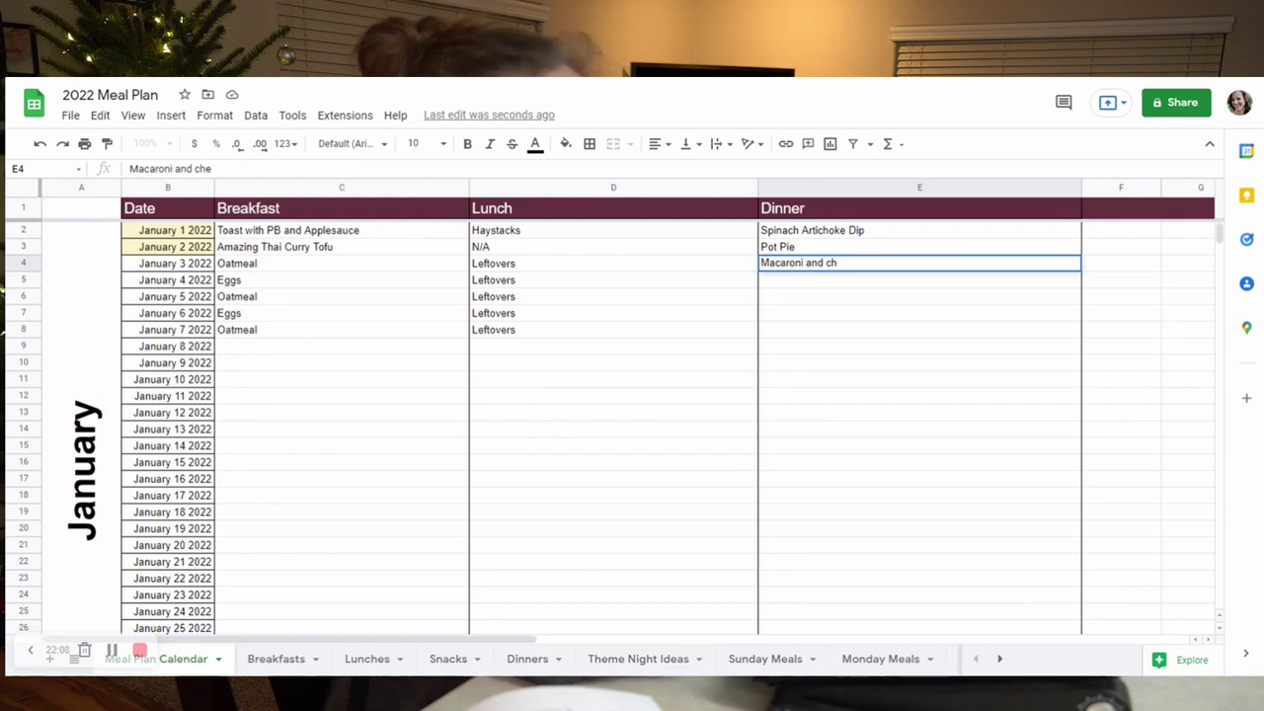
text(Cheese)
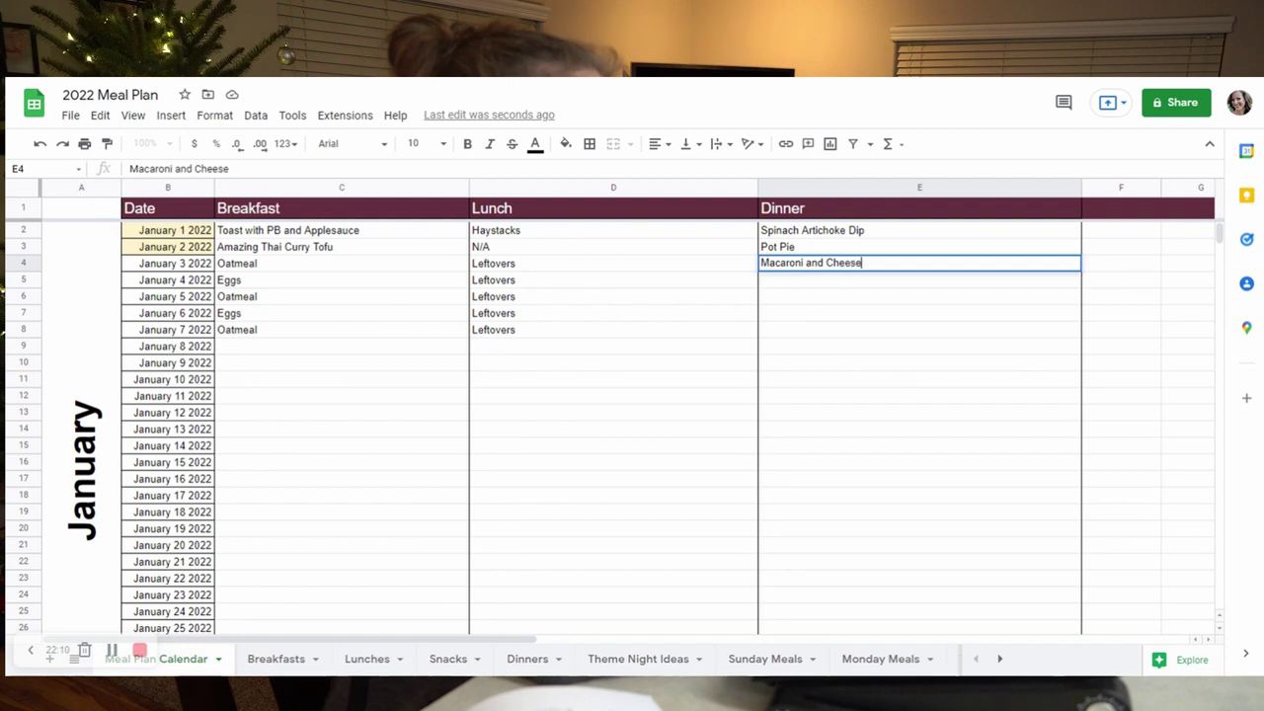
key(Return)
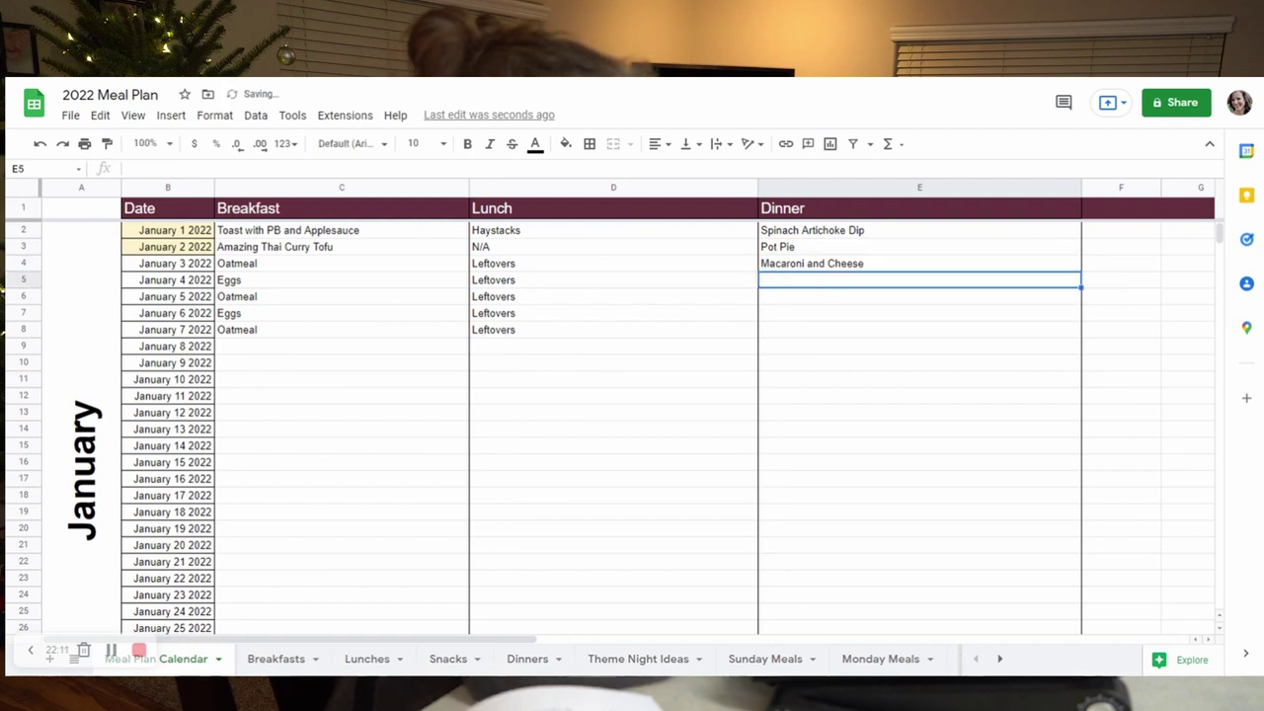
Look up the Tuesday Meals sheet and enter Chewy Indonesian Rice as the January 4 dinner in the calendar
click(999, 659)
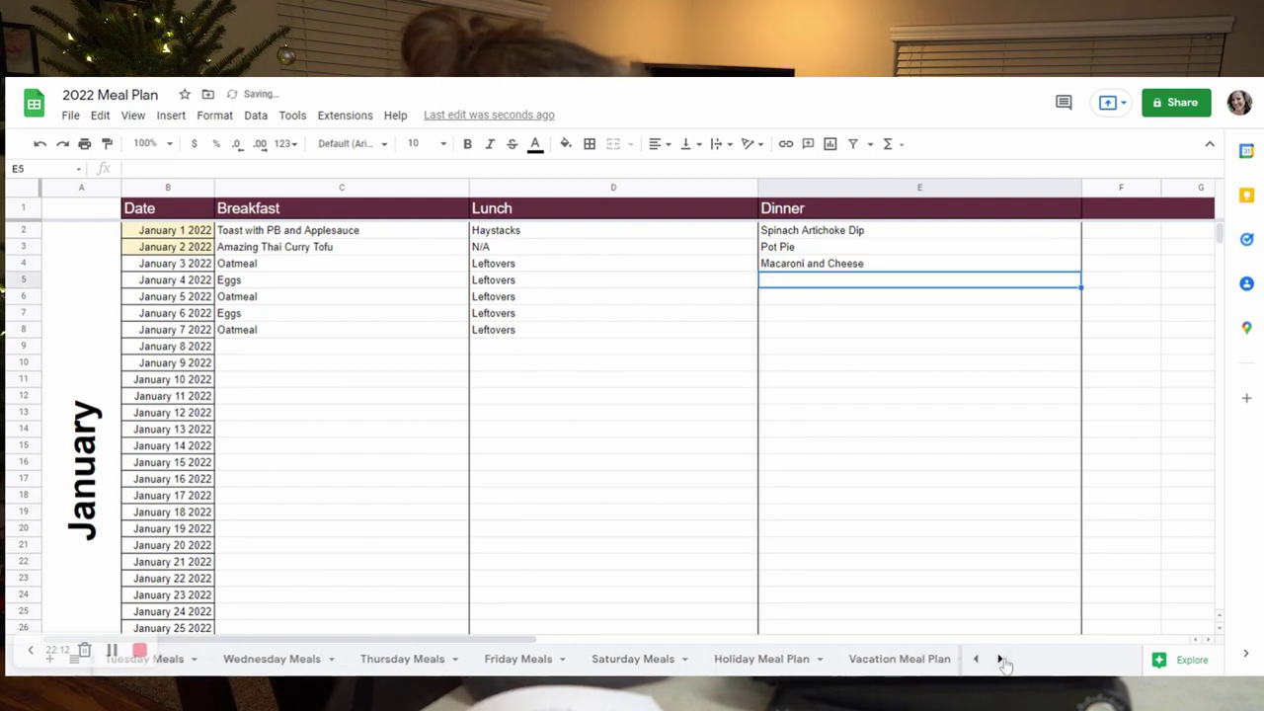
click(174, 667)
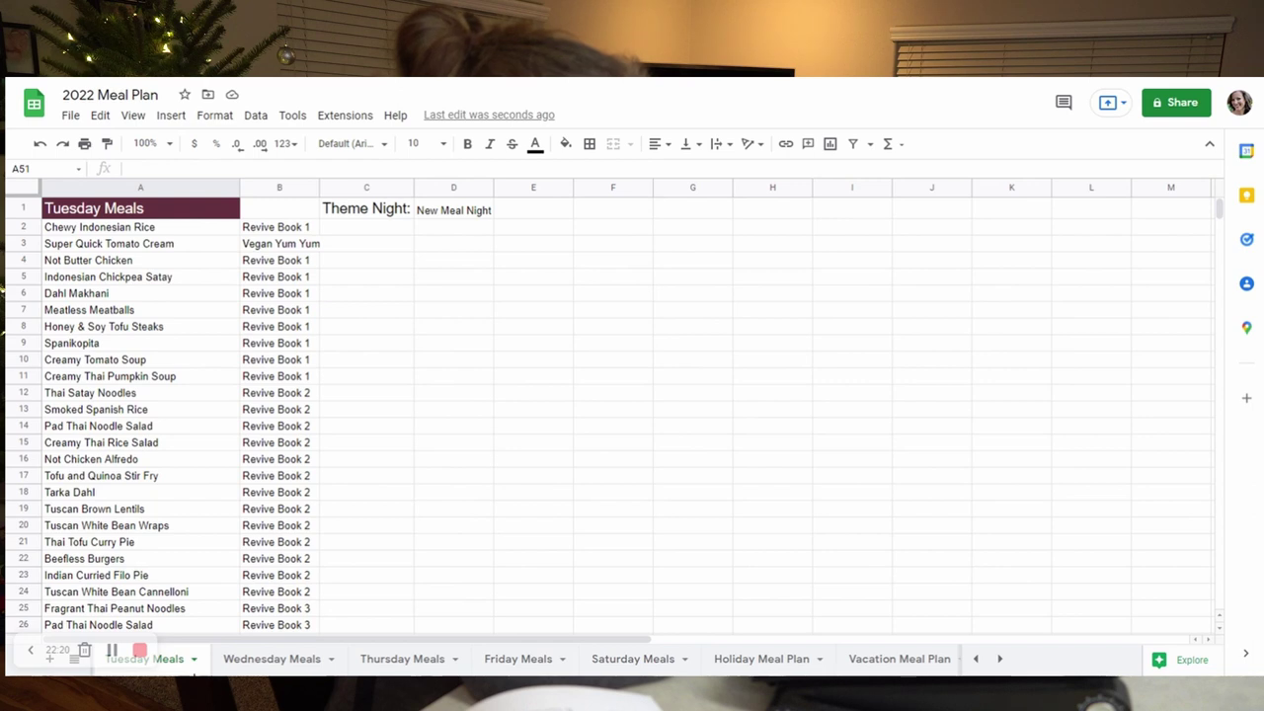
click(975, 658)
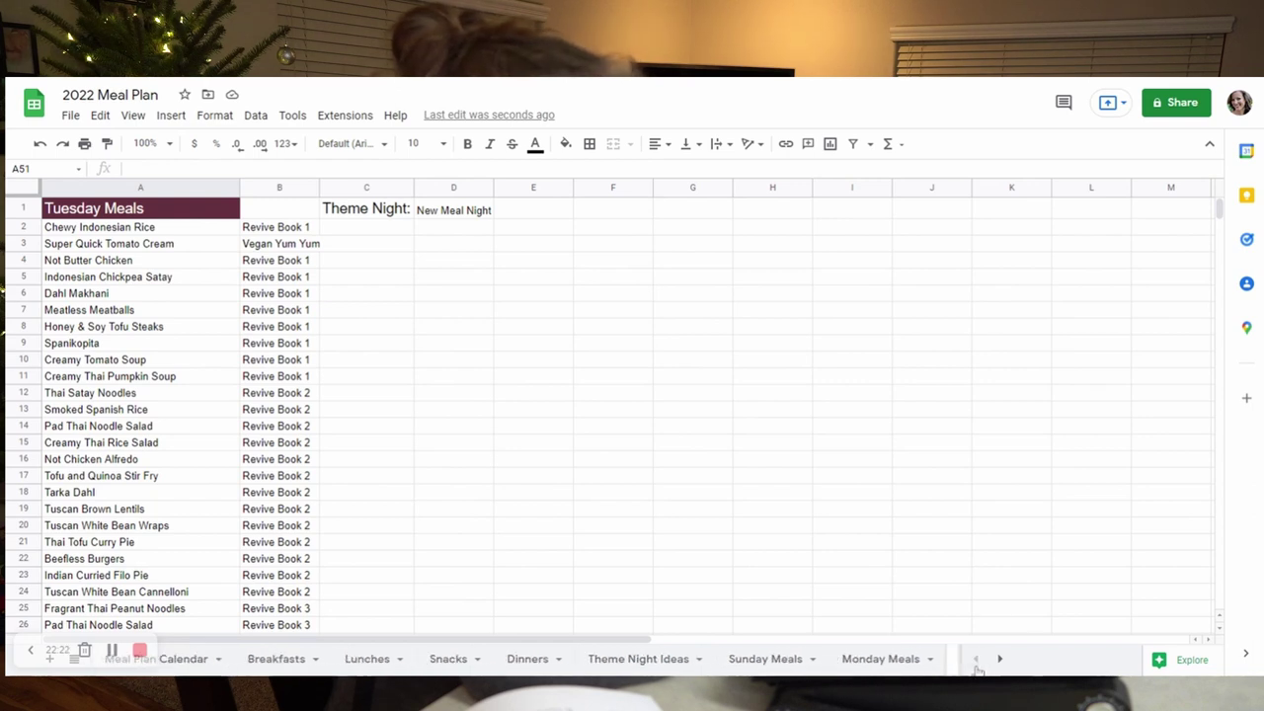
click(177, 659)
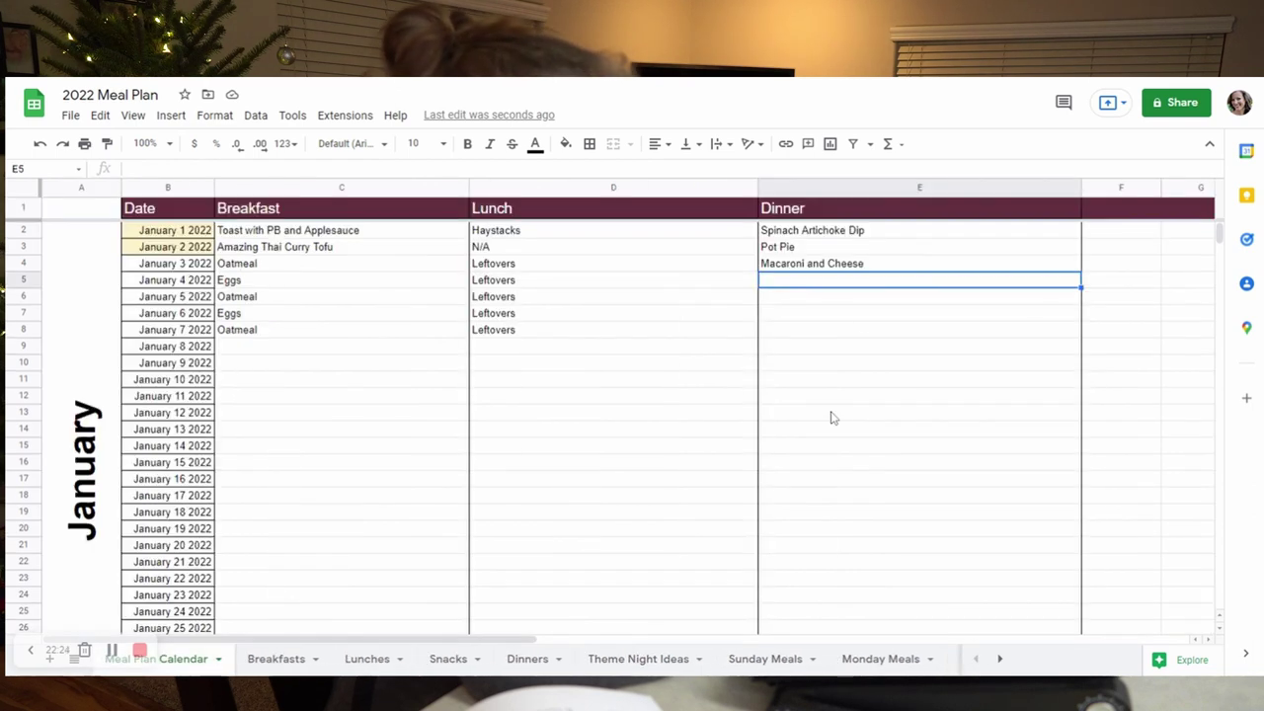
text(Chew)
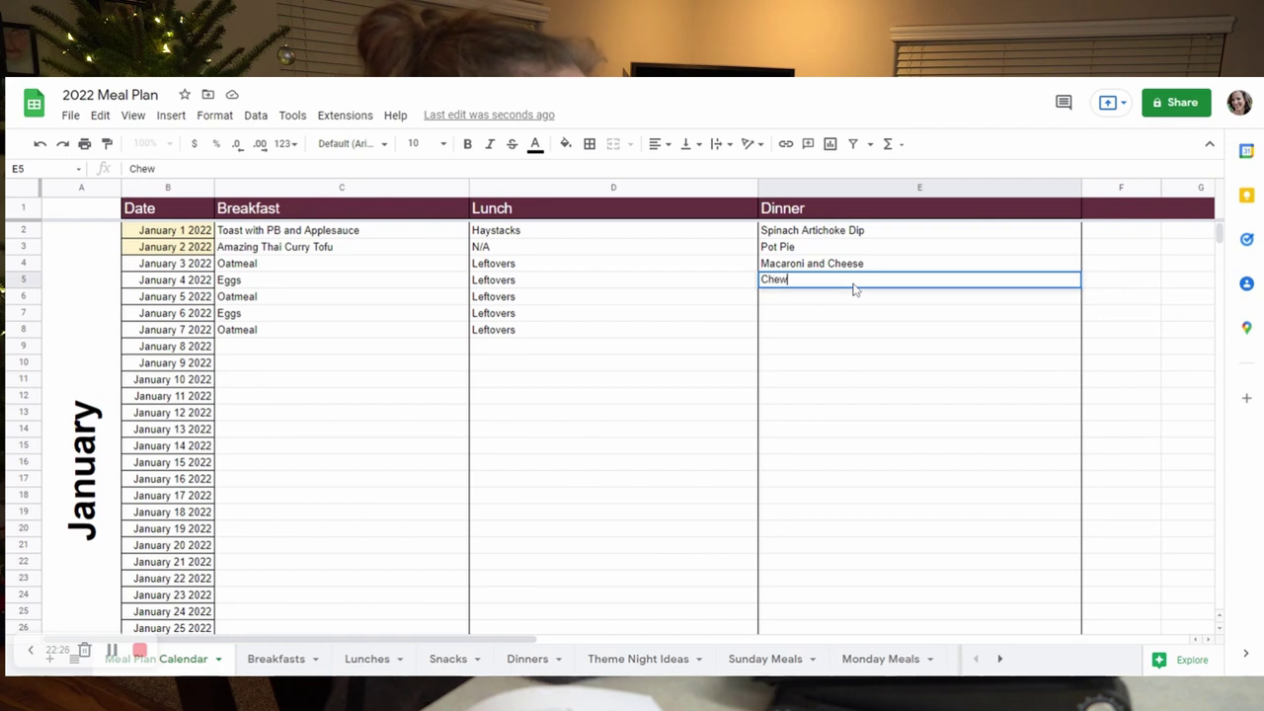
text(e)
key(BackSpace)
text(y Indonesian Rice)
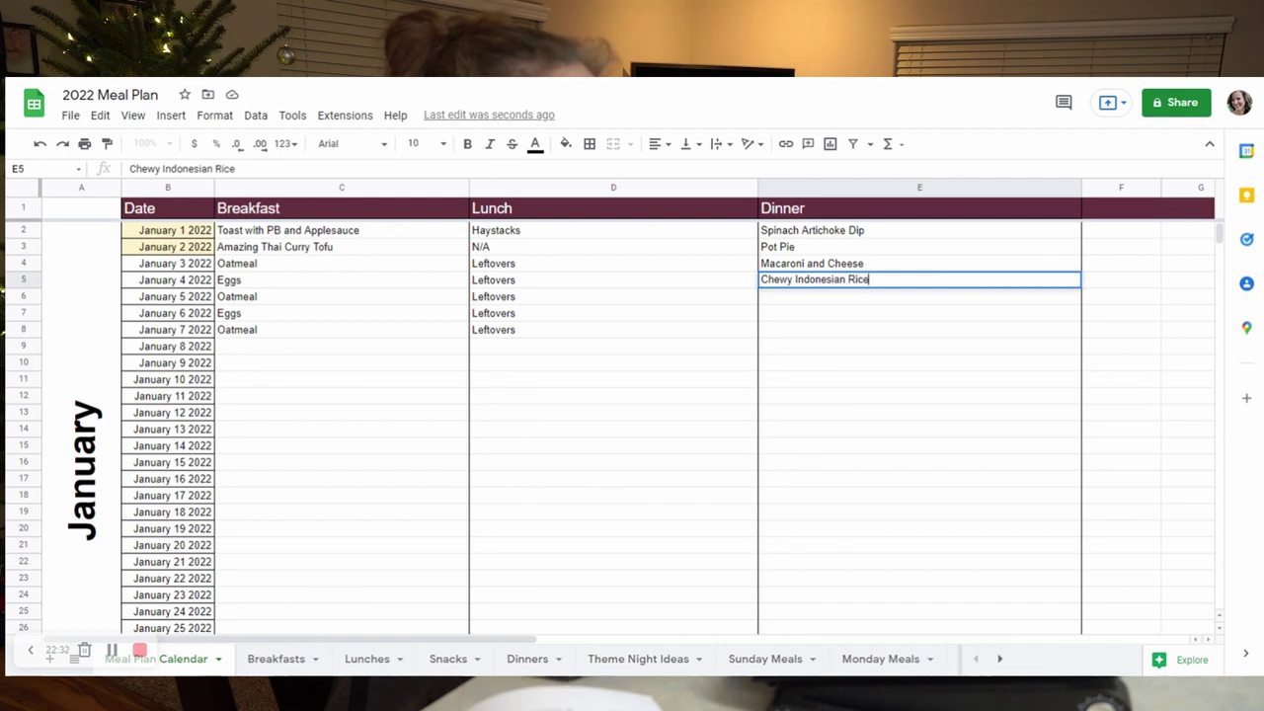
key(Return)
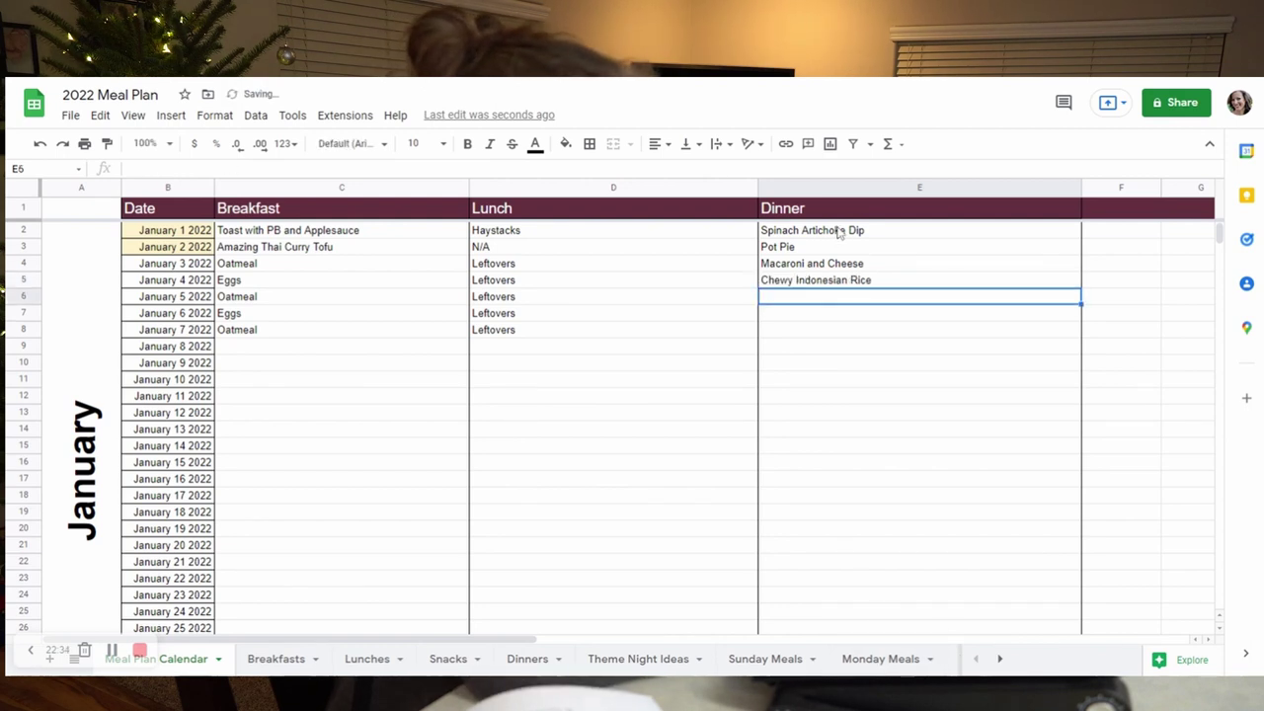
Enter Leftovers as the January 5 dinner
text(Lefto)
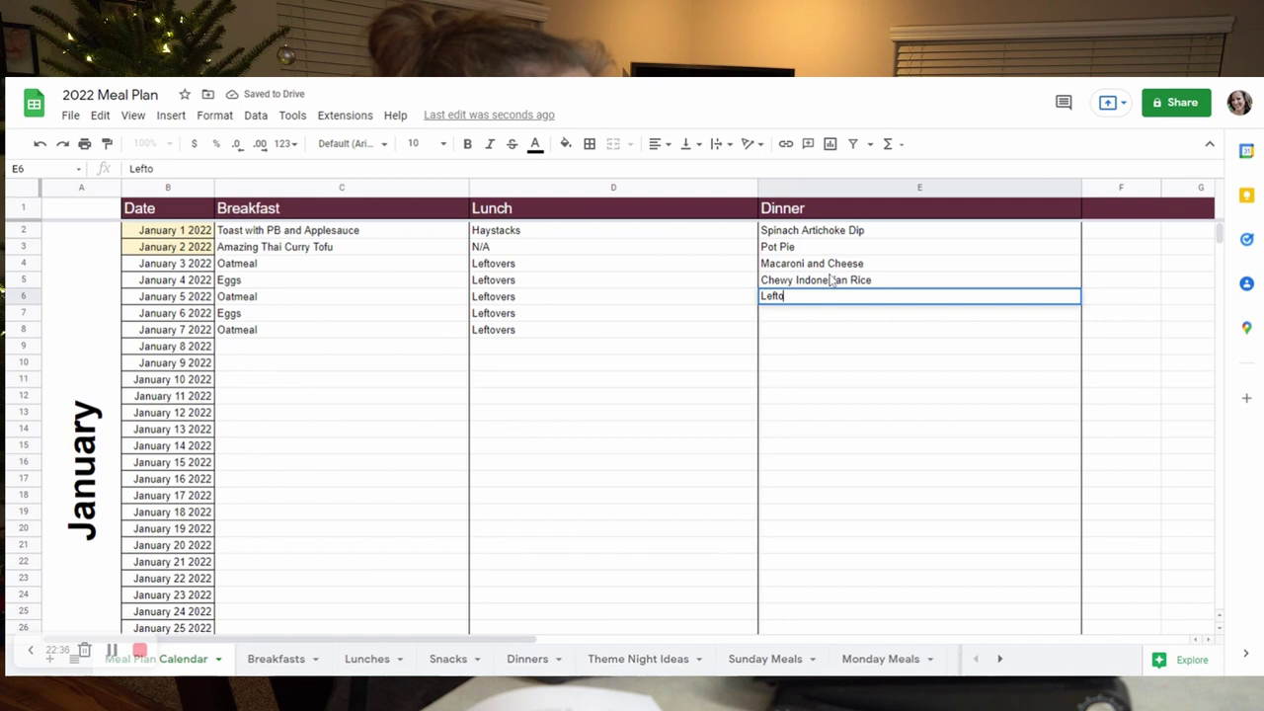
text(vers)
key(Return)
Enter Green Curry Tofu as the January 6 dinner
text(Green Cur)
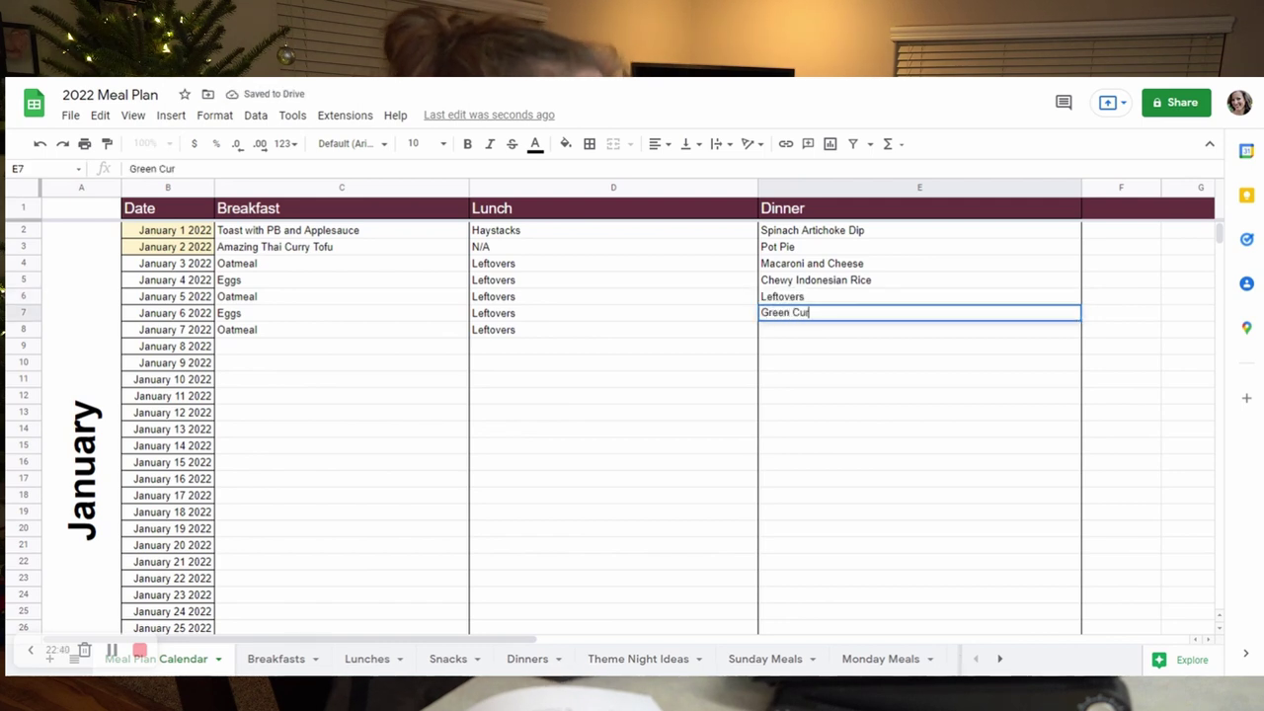
text(ry Tofu)
key(Return)
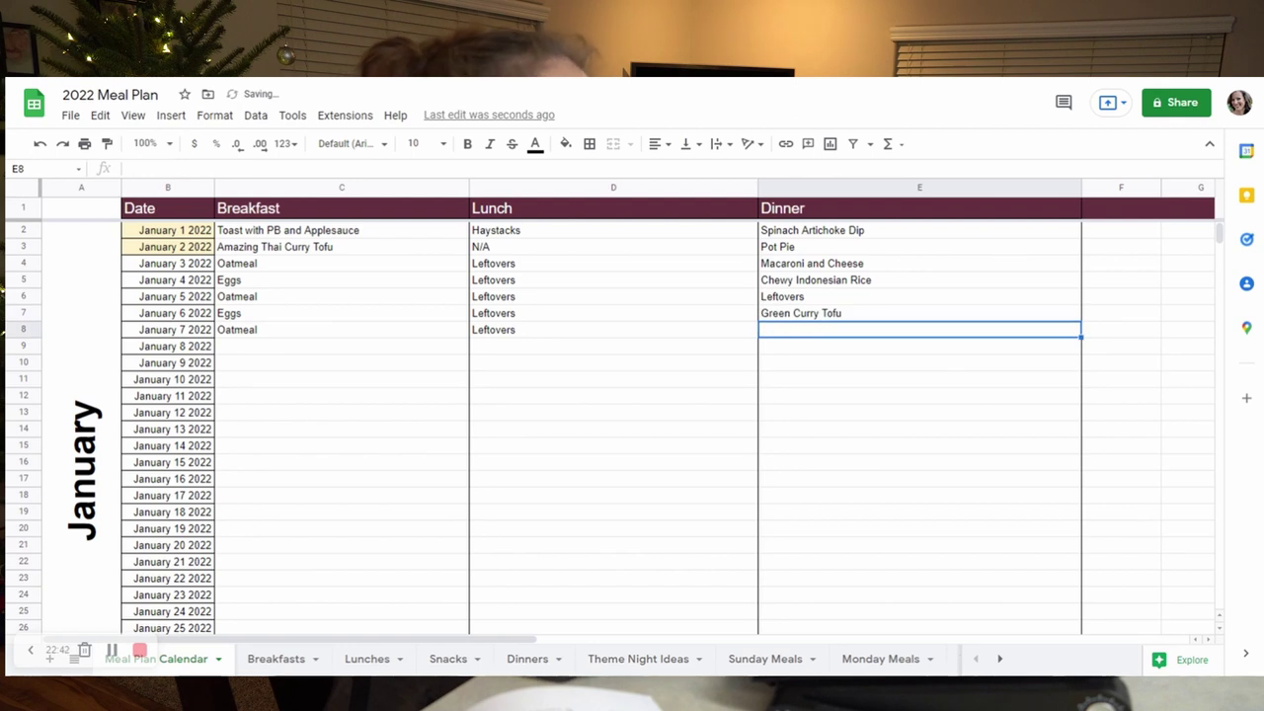
Look up the Friday Meals sheet and enter Sushi as the January 7 dinner in the calendar
click(999, 659)
click(1000, 658)
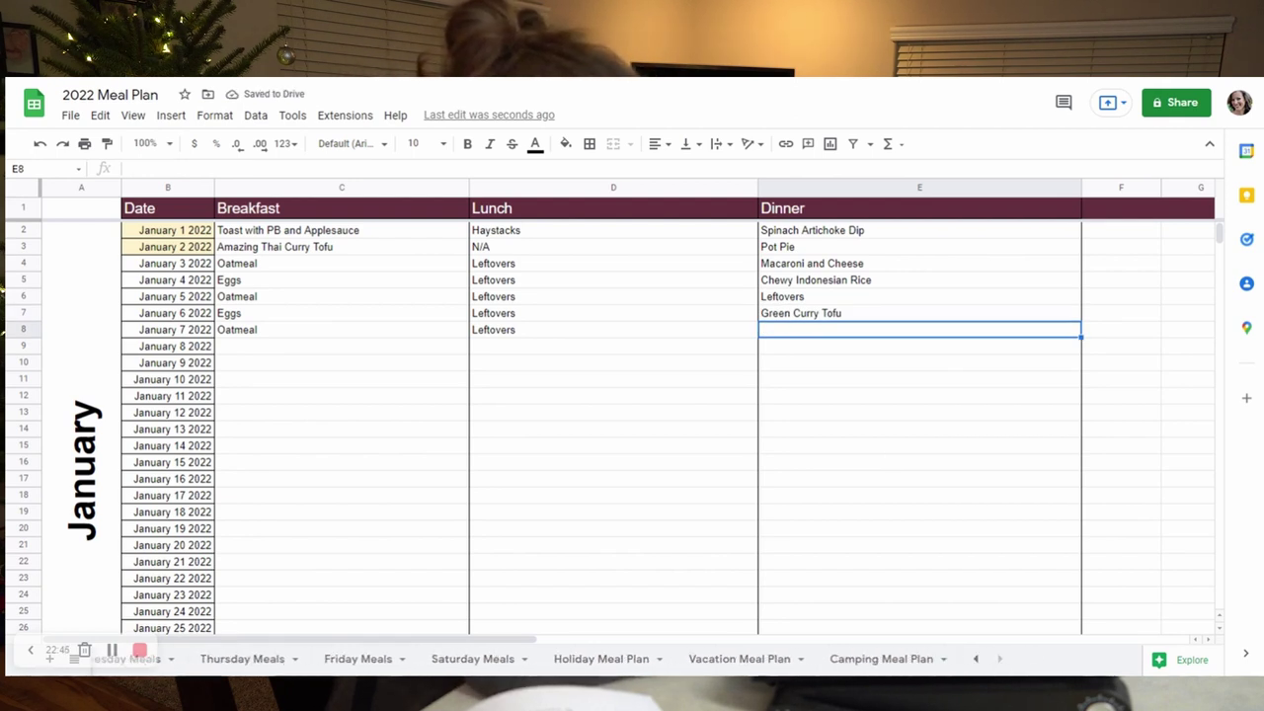
click(352, 662)
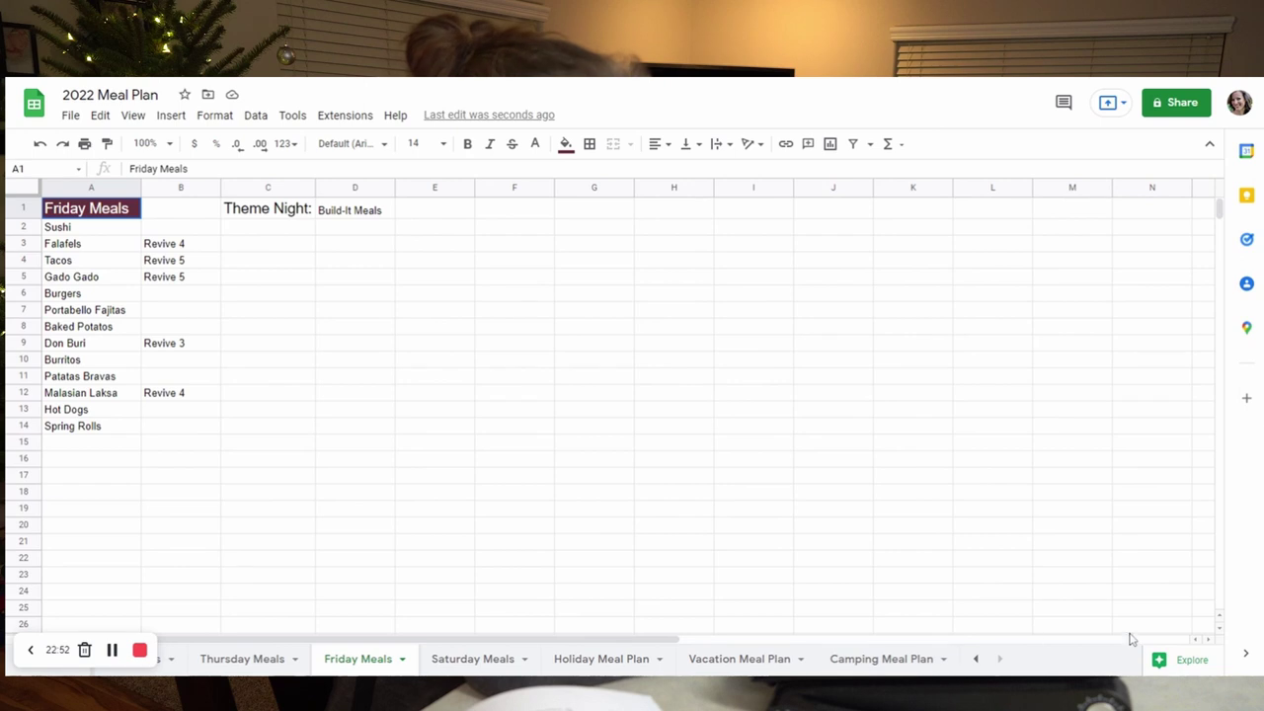
click(975, 659)
click(976, 660)
click(976, 660)
click(976, 659)
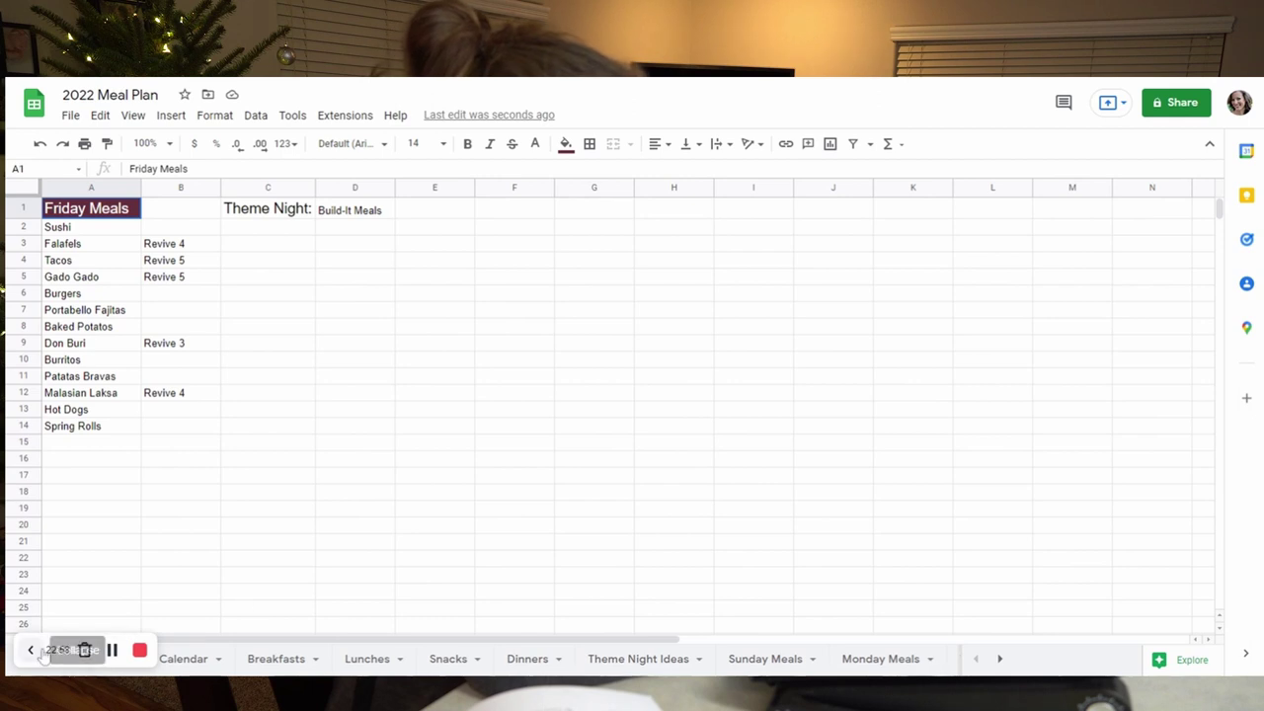
click(193, 658)
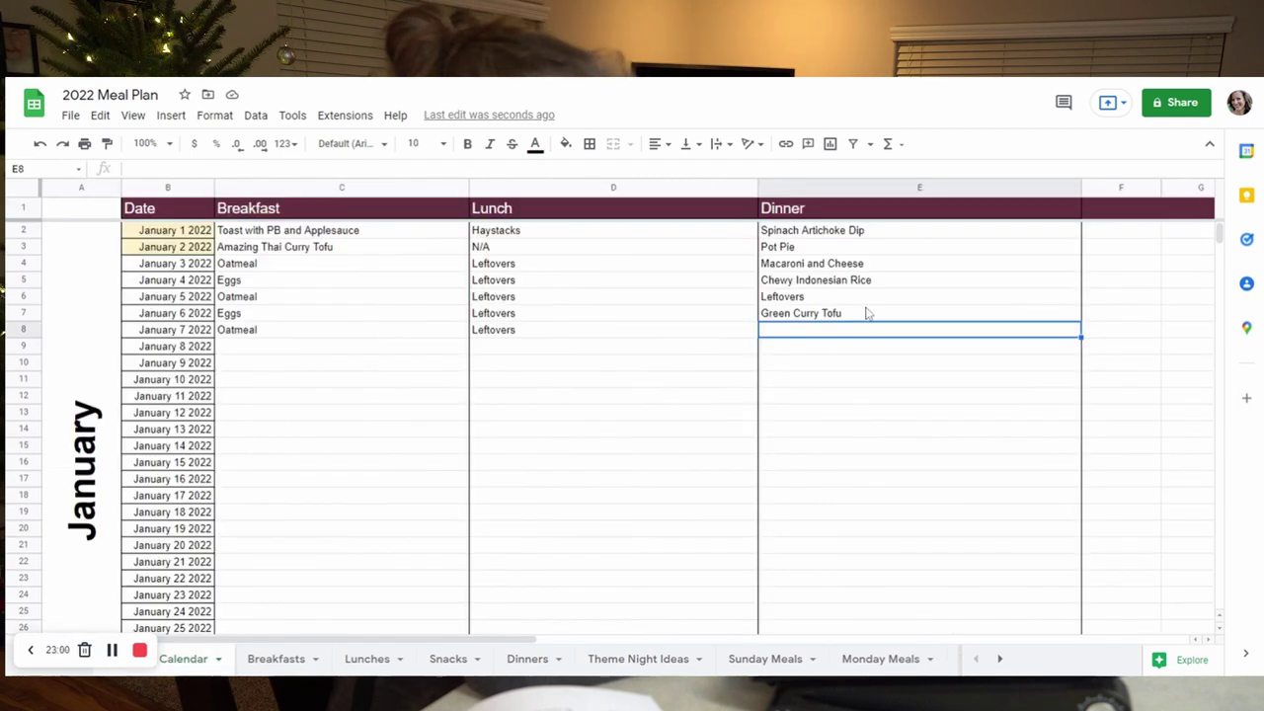
text(Sus)
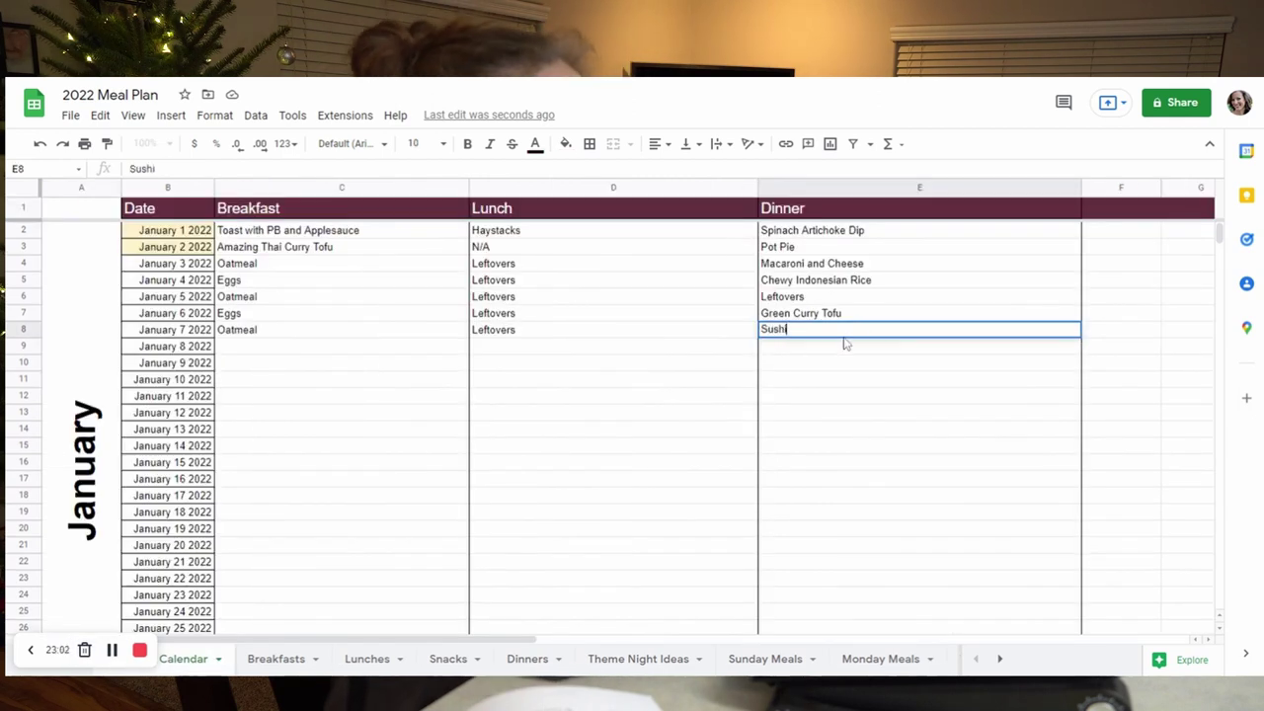
text(hi)
key(Return)
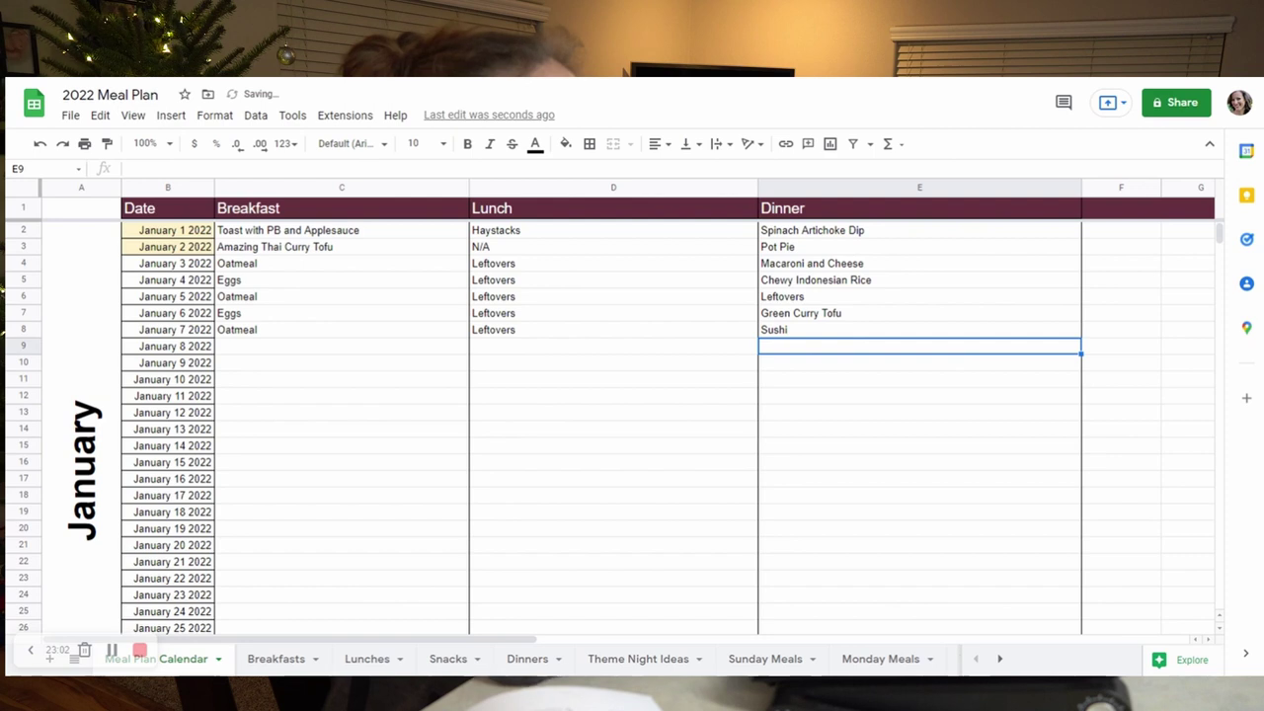
Fill the January 8 and January 9 date cells with light yellow, matching the January 1 and 2 weekend dates
click(187, 350)
drag(188, 356, 192, 365)
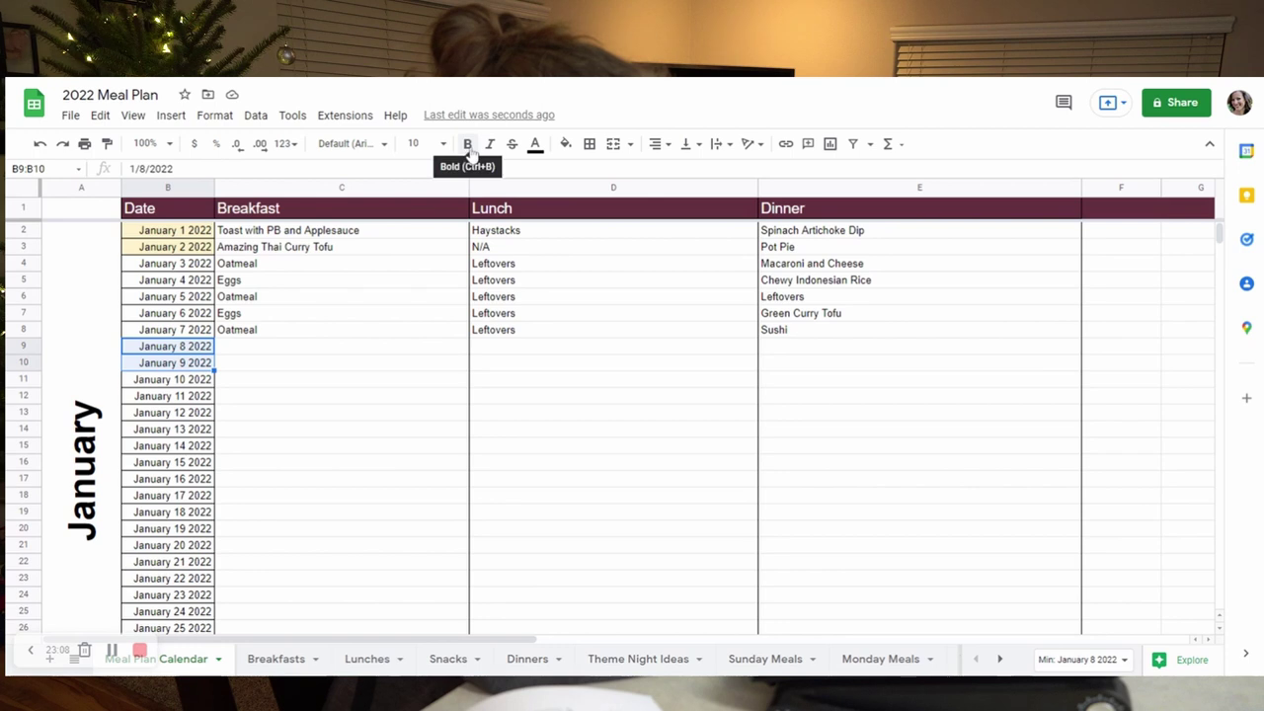
click(568, 143)
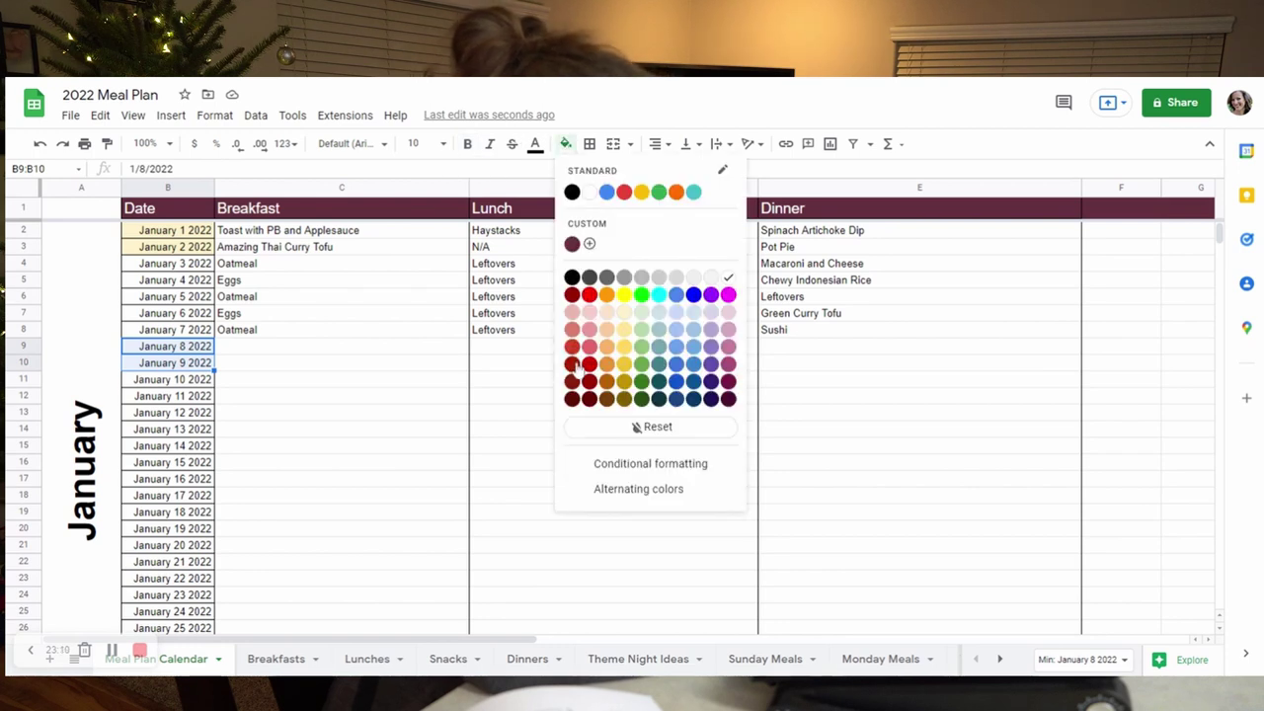
click(624, 314)
click(338, 393)
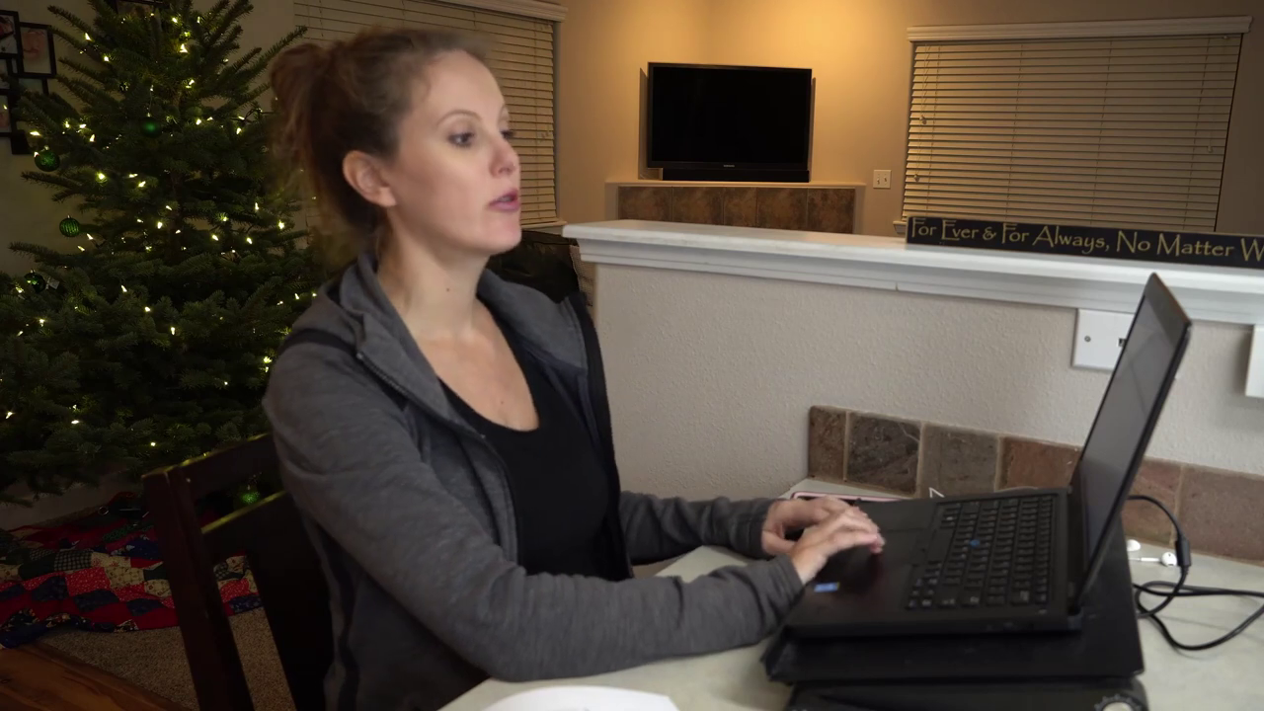